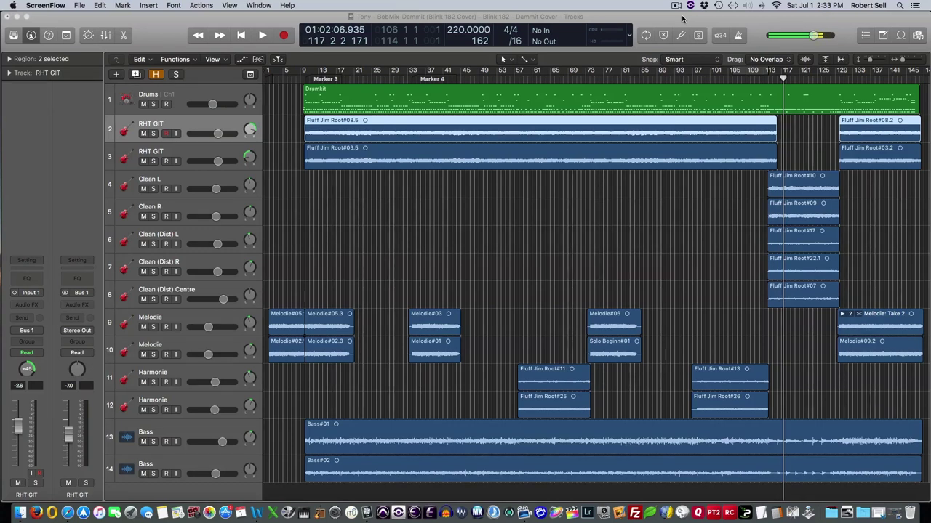
- Select the Drums track and inspect its drum kit instrument plugin
left_click(682, 18)
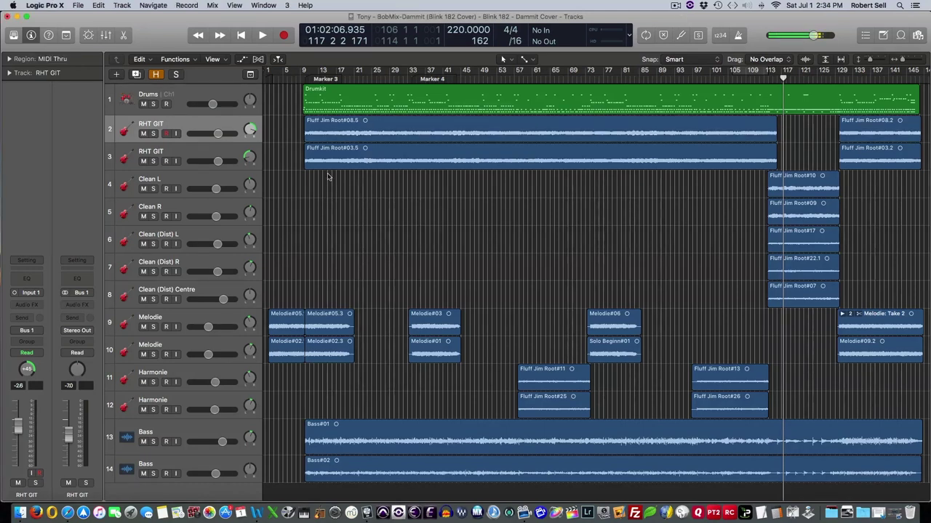
left_click(217, 90)
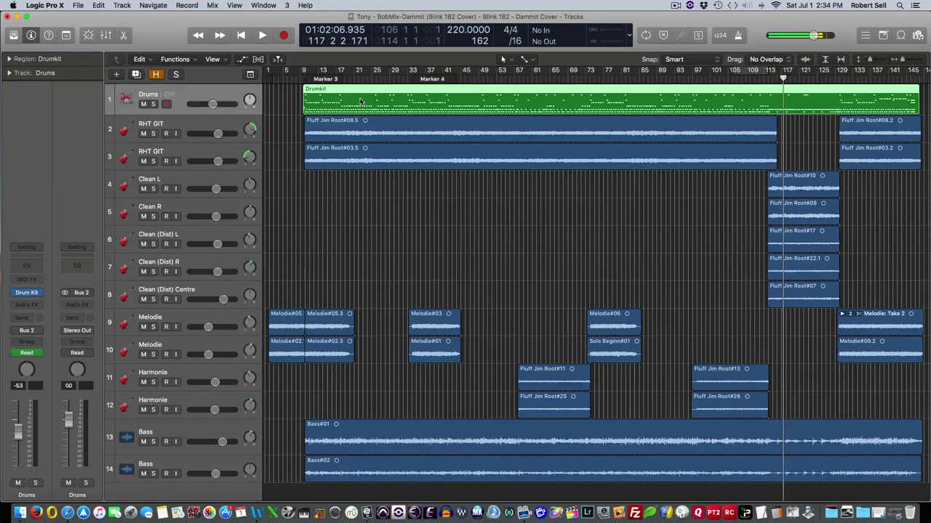
left_click(29, 294)
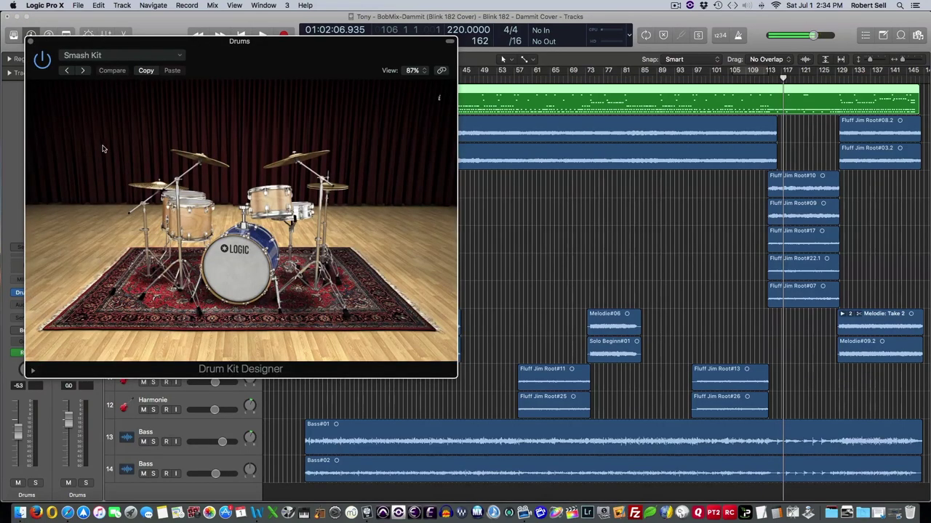
left_click(31, 42)
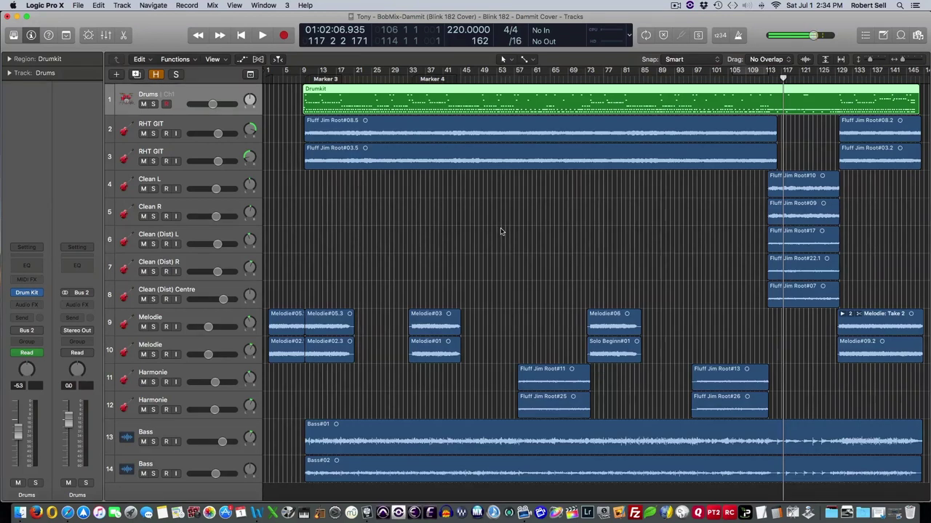
- Review the RHT GIT, Fluff Jim Root, Melodie, Harmonie and Bass regions, then deselect all
left_click(191, 121)
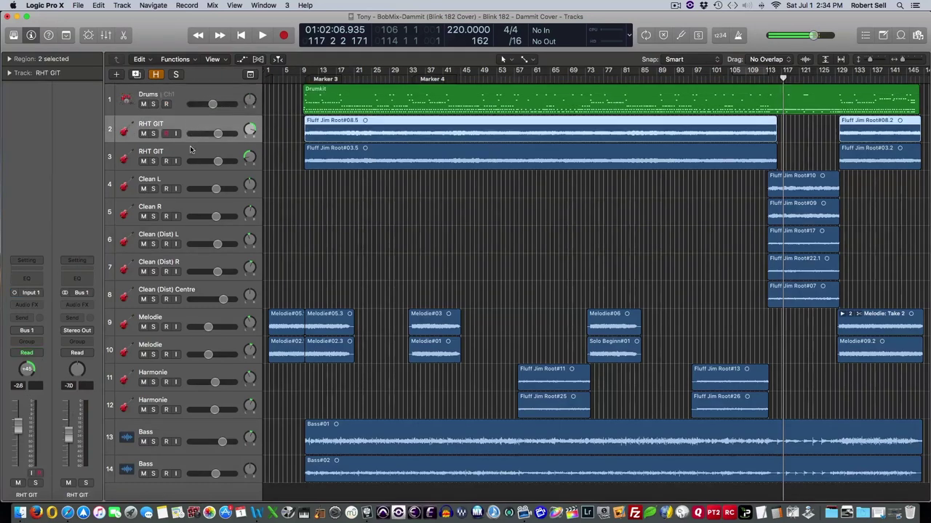
left_click(189, 149)
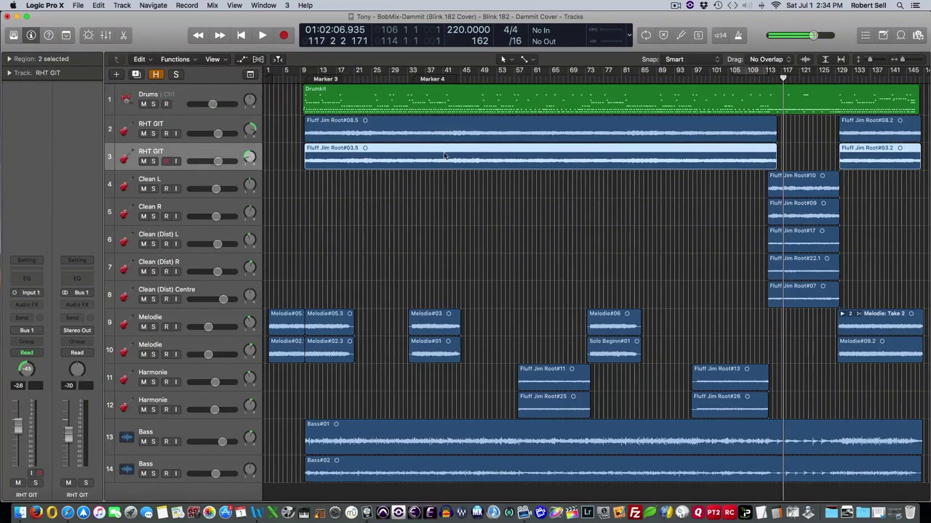
left_click_drag(866, 186, 795, 294)
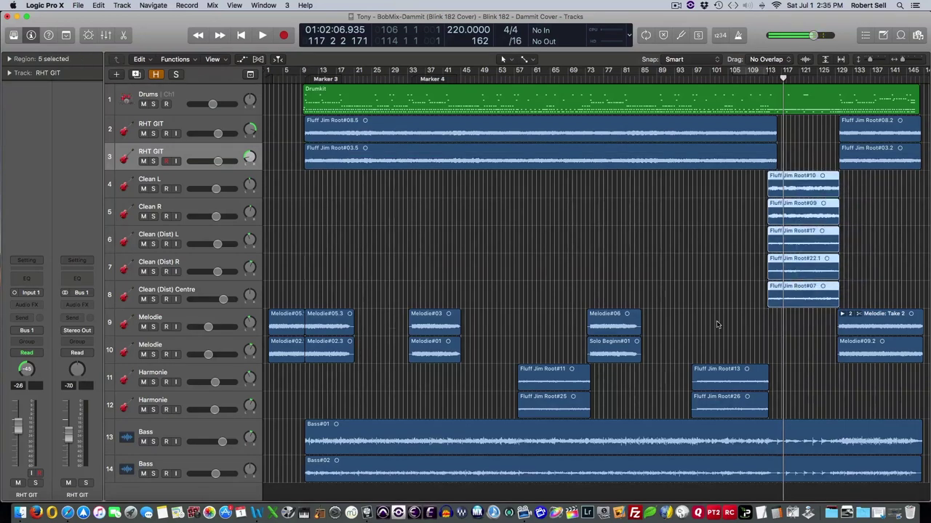
left_click_drag(266, 308, 352, 355)
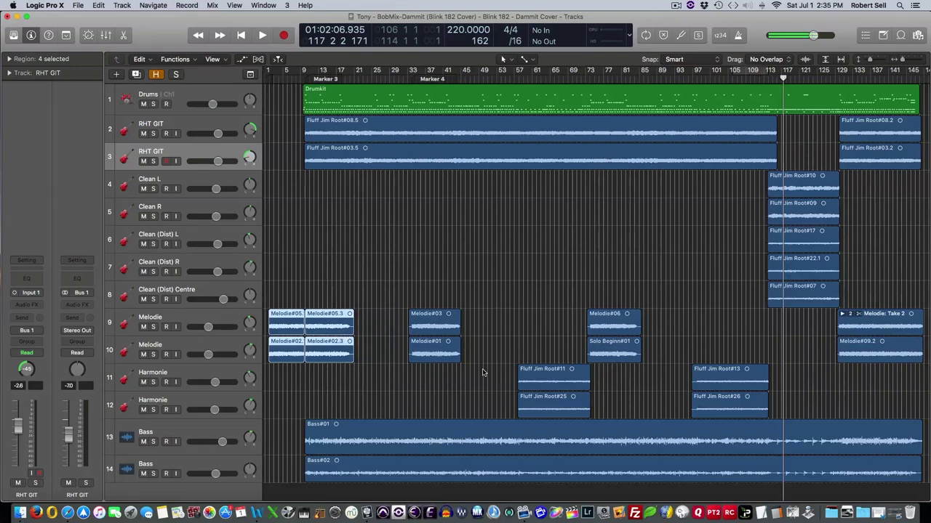
left_click_drag(624, 388, 562, 409)
scroll(509, 407, "down", 1)
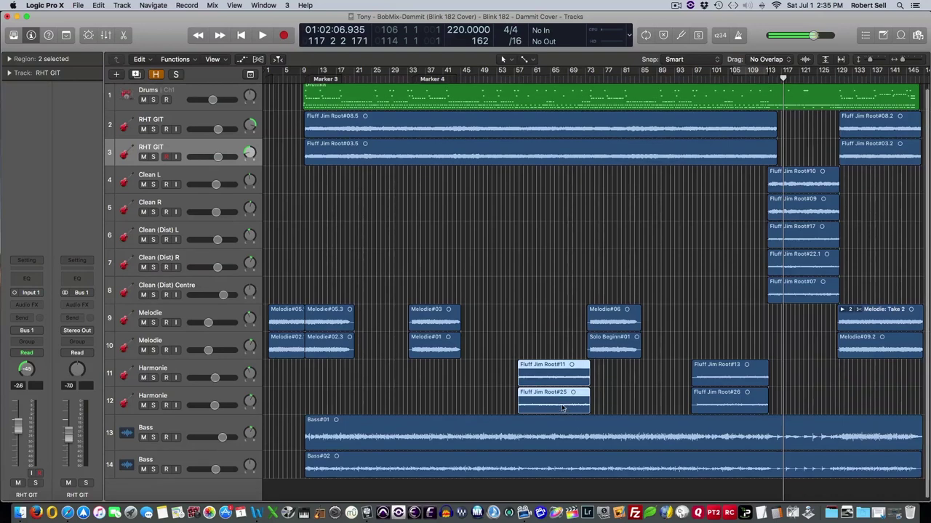
left_click(420, 435)
left_click(422, 456, "shift")
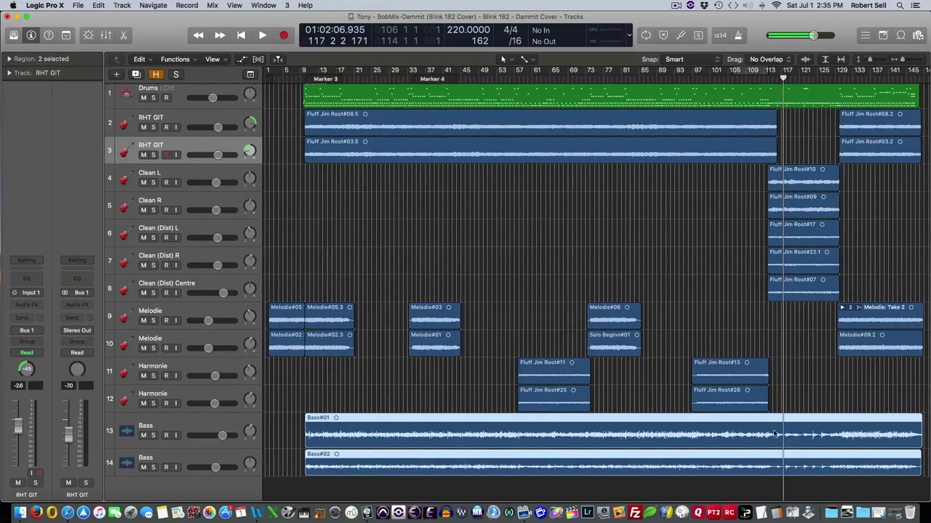
left_click(547, 277)
key("x")
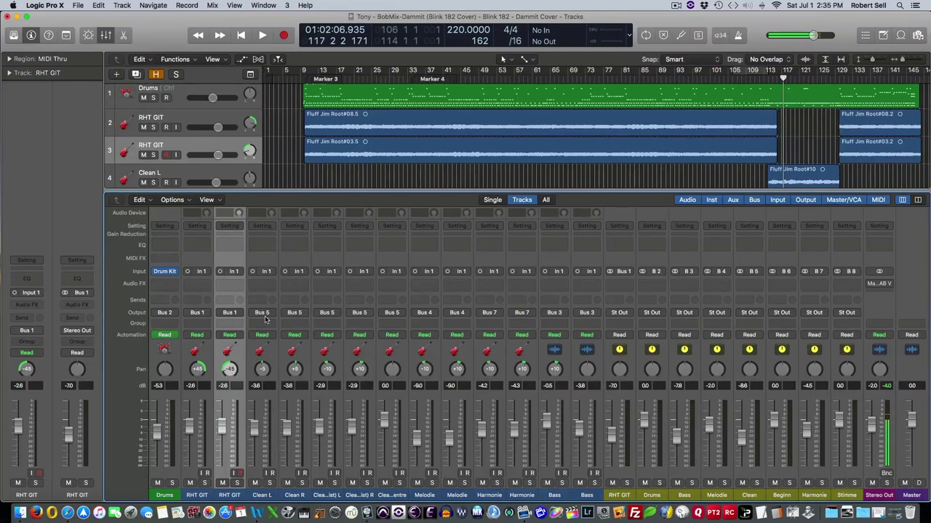
left_click(202, 354)
left_click(200, 313, "shift")
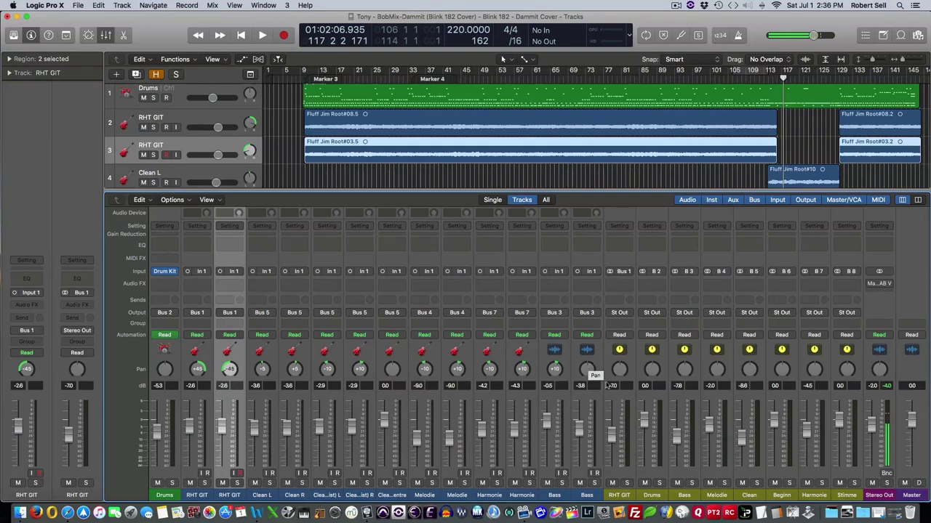
left_click_drag(621, 469, 845, 477)
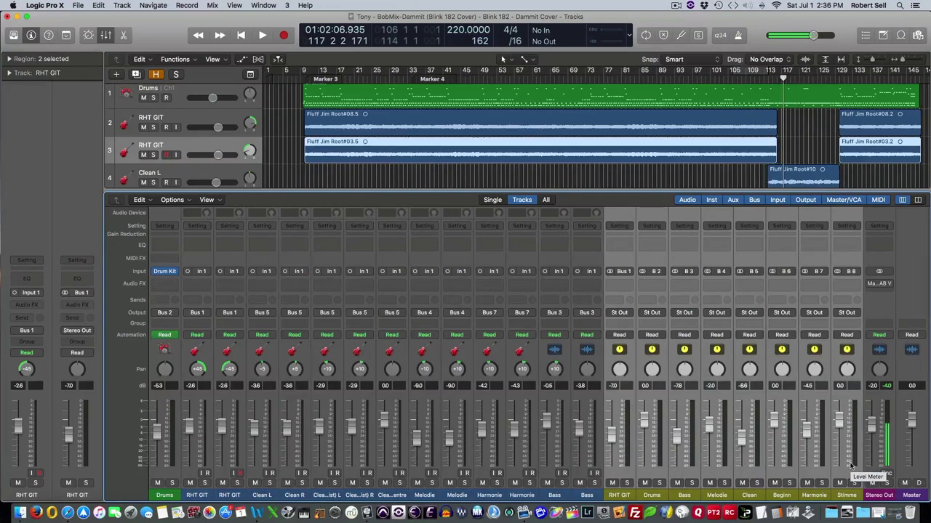
- Check the Beginn and Stimme aux input menus, leaving them unchanged
left_click(787, 473)
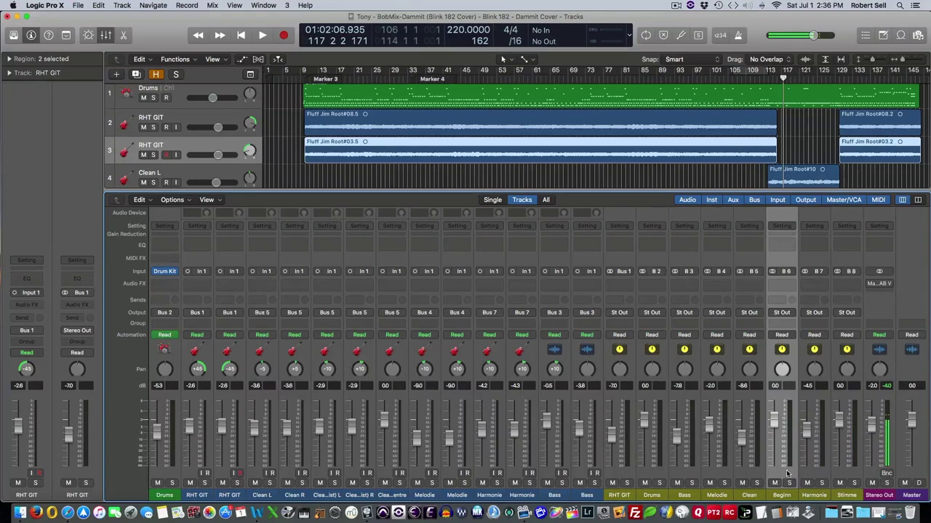
left_click(787, 271)
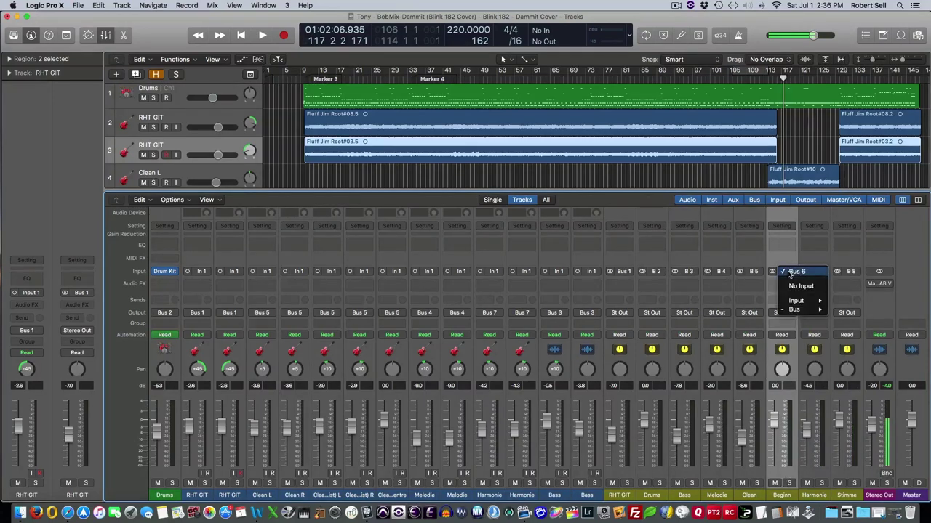
mouse_move(798, 313)
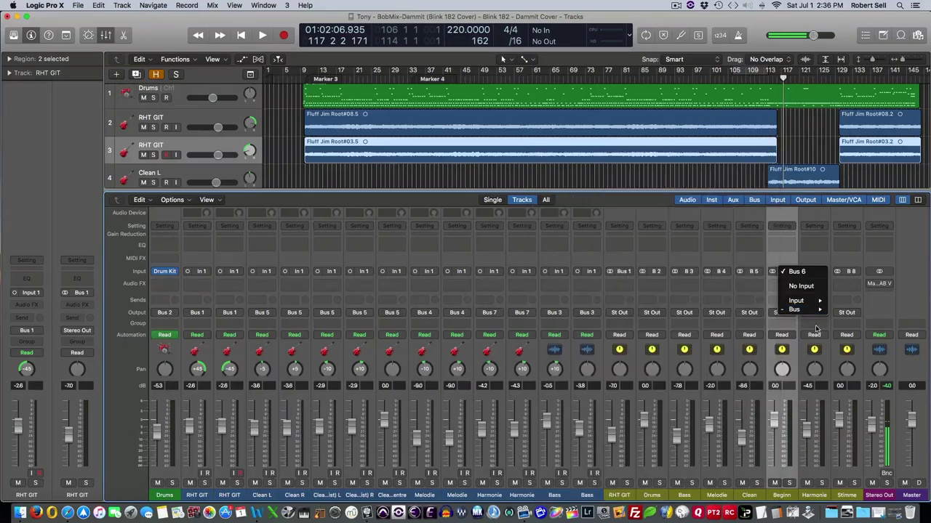
left_click(857, 274)
left_click(857, 275)
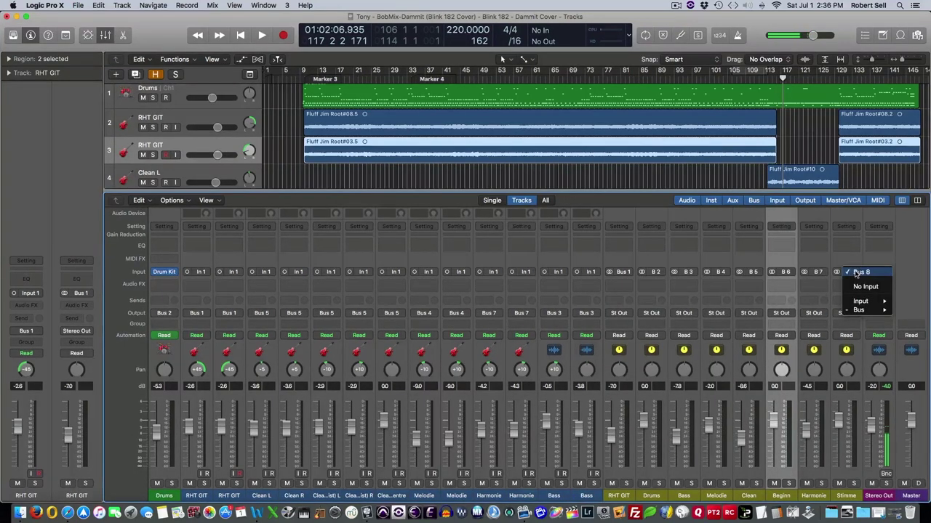
mouse_move(865, 301)
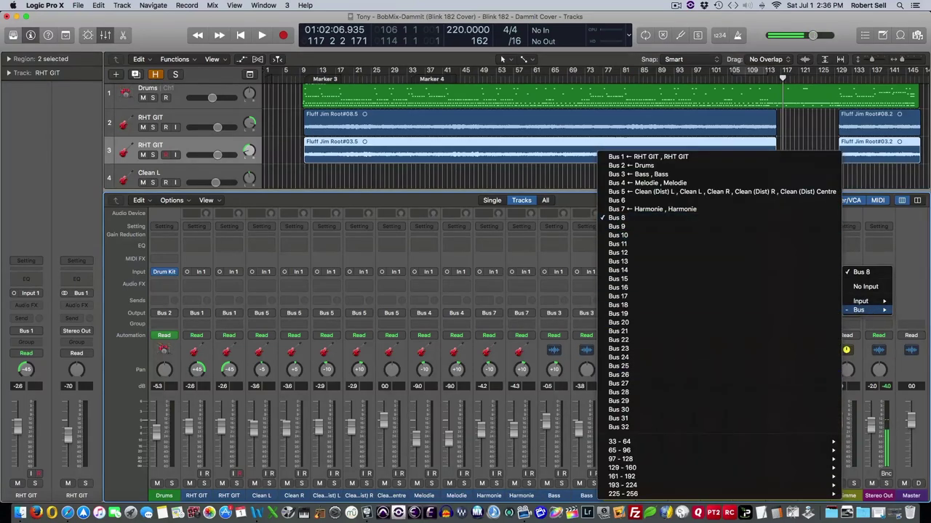
key("Escape")
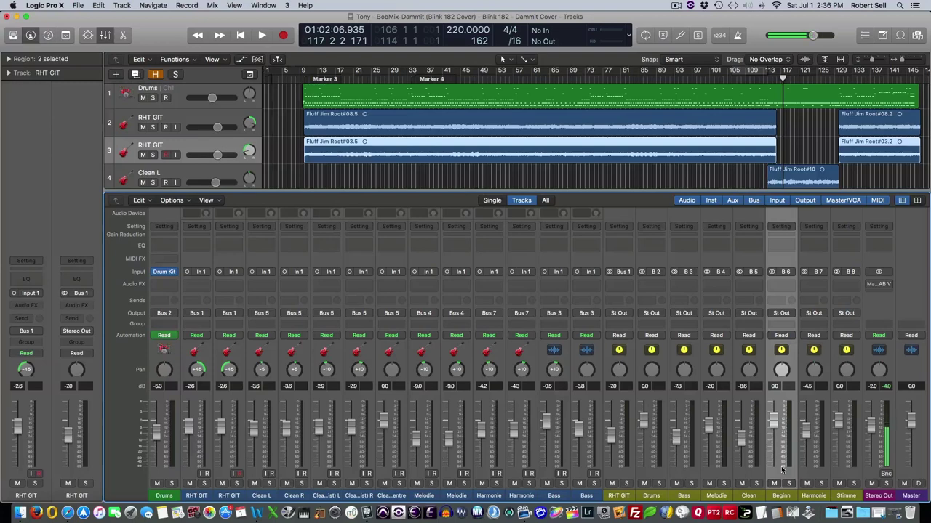
- Delete the Beginn and Stimme aux channel strips
key("super+BackSpace")
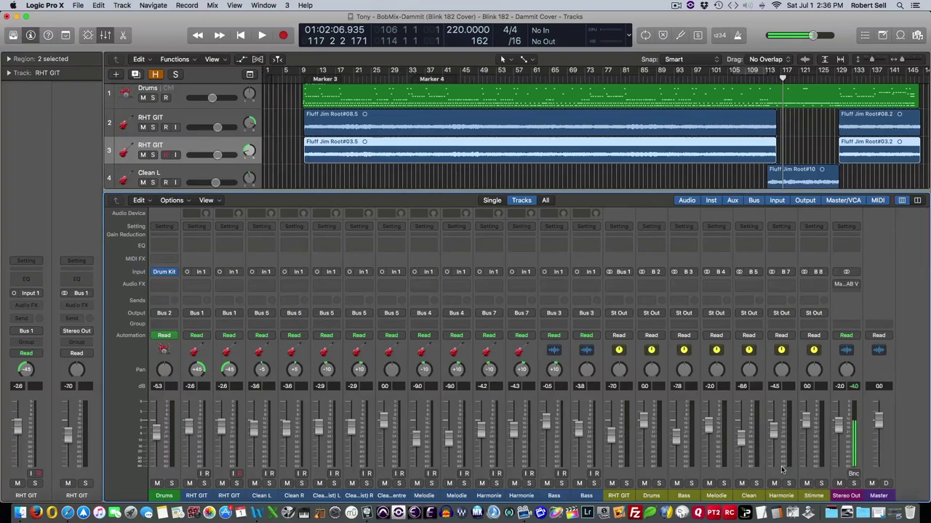
left_click(822, 489)
key("super+BackSpace")
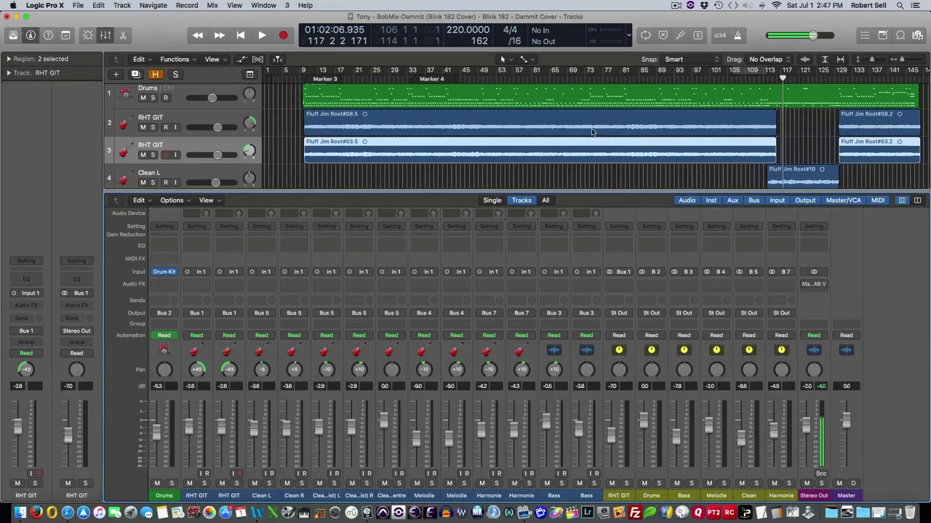
- Hide the mixer and colour the Drumkit region red
key("x")
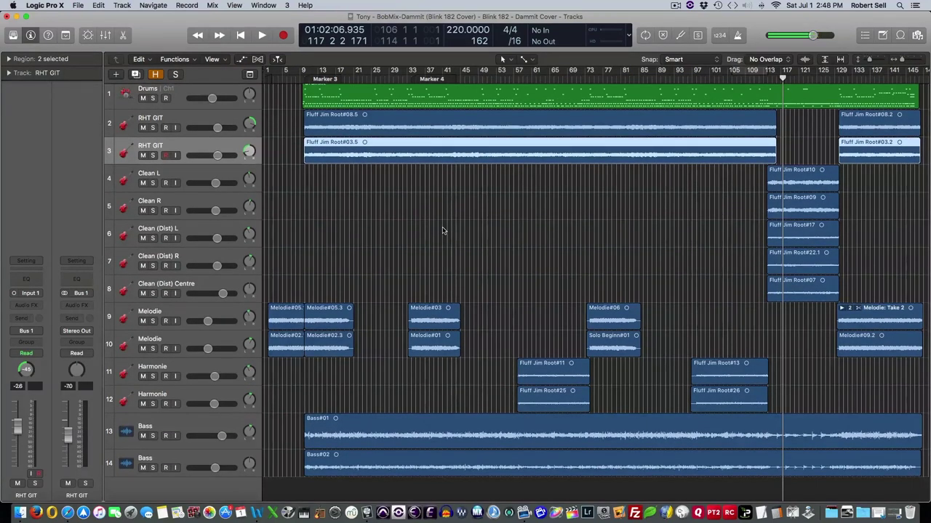
scroll(443, 232, "up", 1)
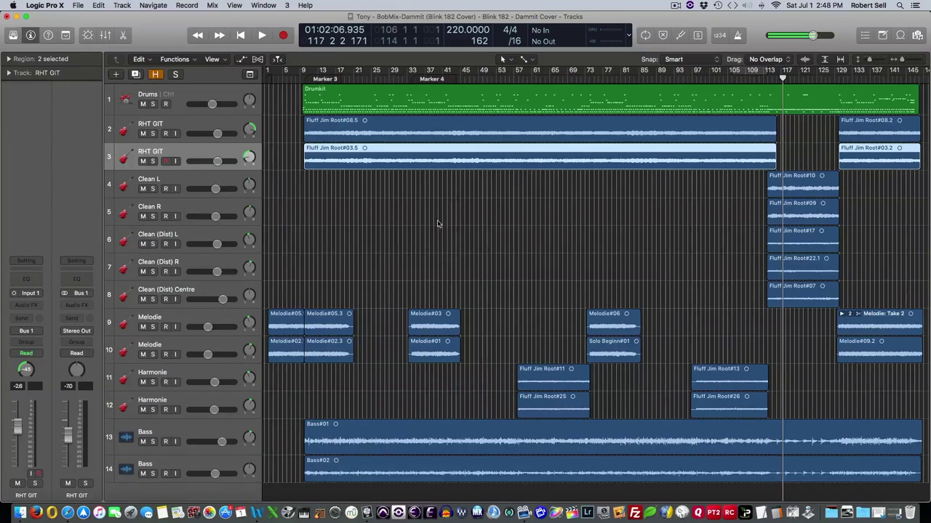
left_click(331, 101)
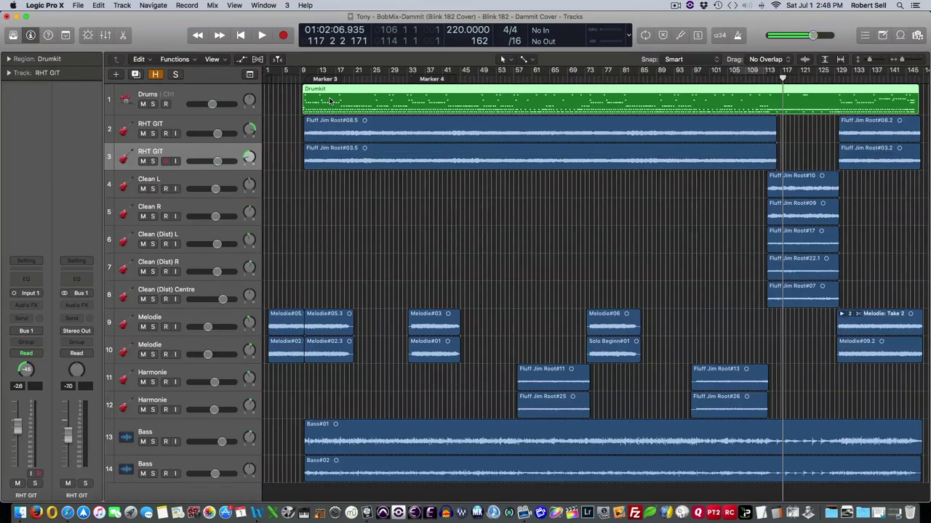
key("alt+c")
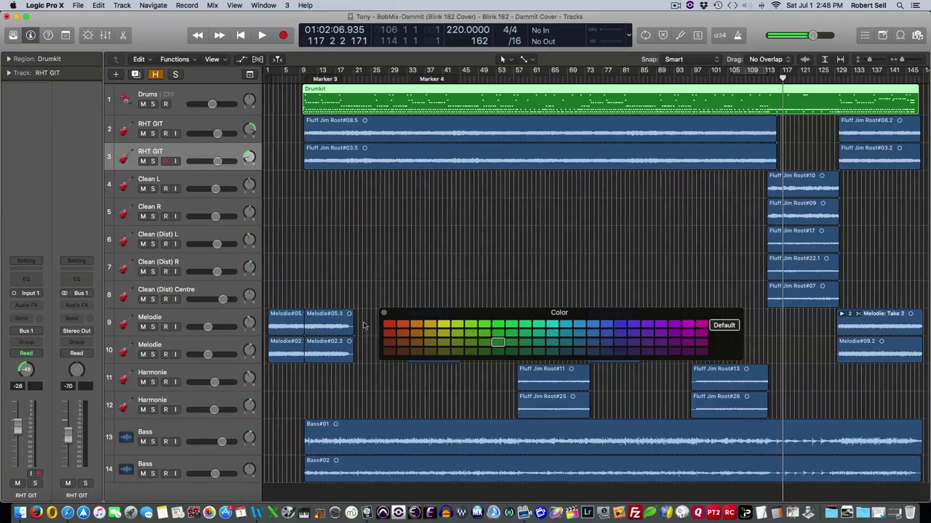
left_click(389, 324)
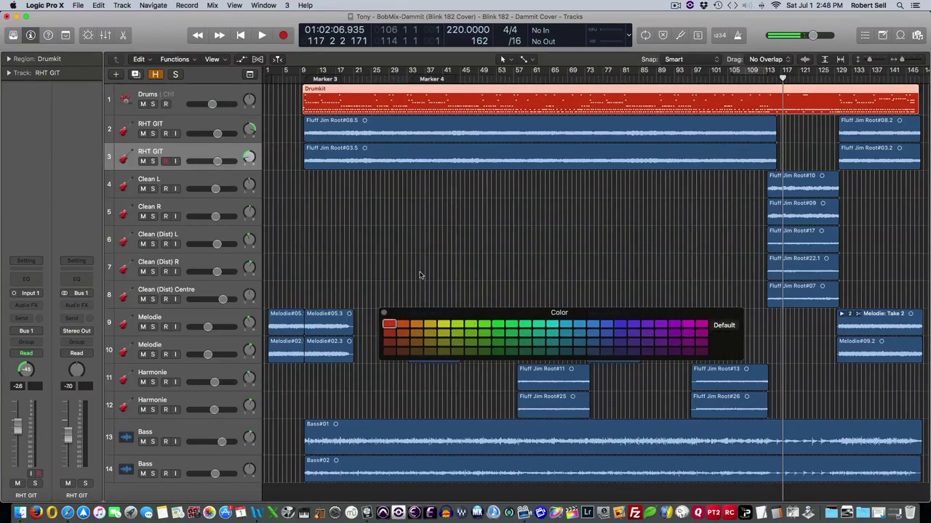
- Colour the Bass#01 and Bass#02 regions orange and clear the selection
scroll(420, 275, "down", 1)
left_click(363, 431)
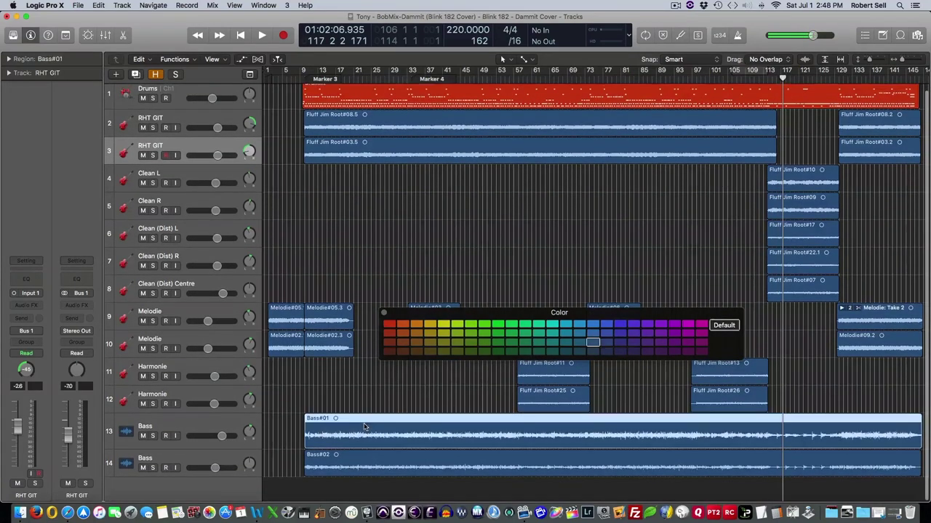
left_click(360, 461, "shift")
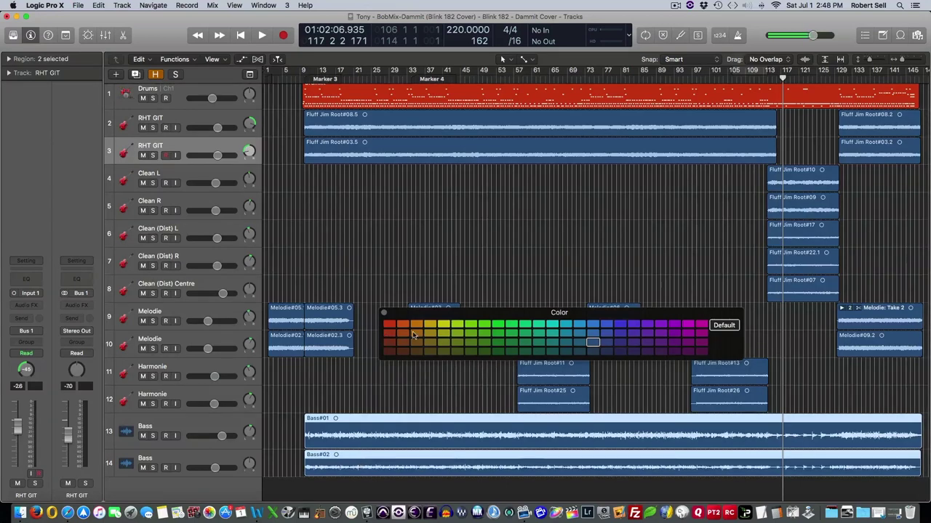
left_click(402, 324)
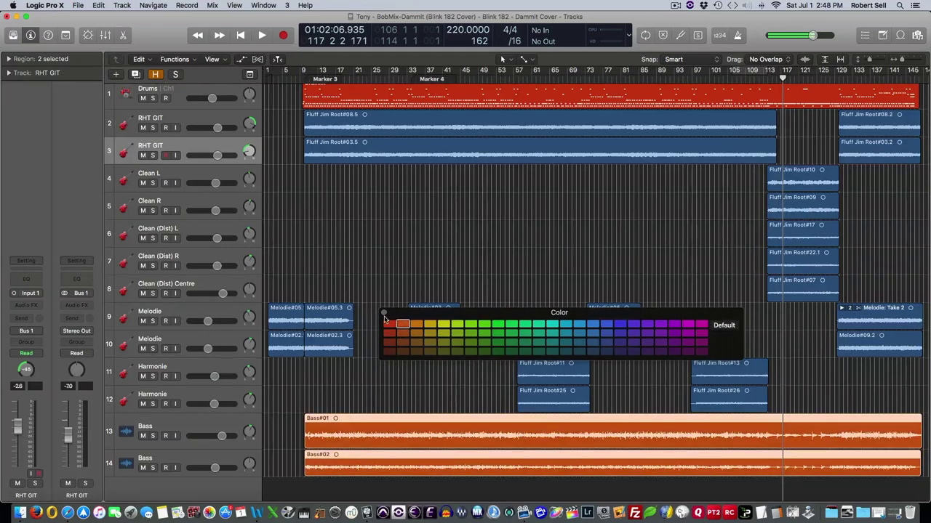
left_click(385, 314)
left_click(434, 224)
scroll(261, 85, "up", 2)
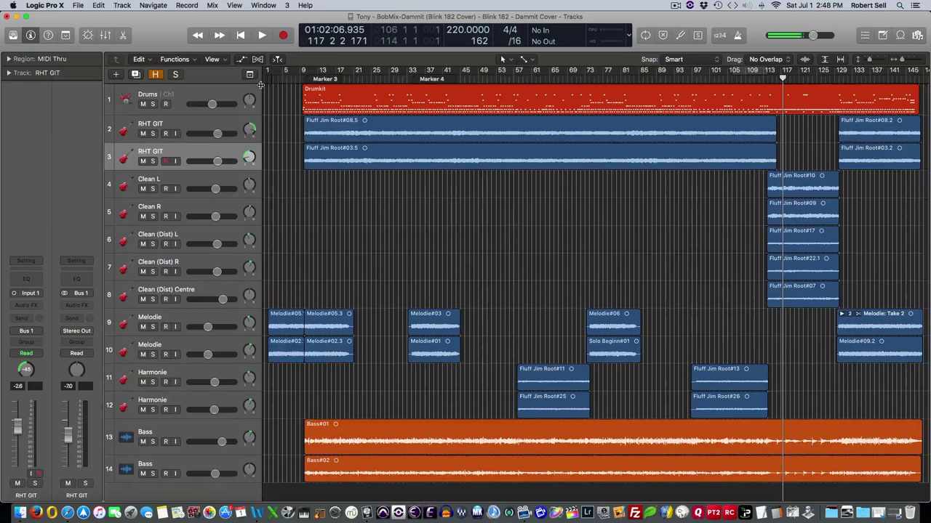
- Show the global tracks and rename the first marker 'Into'
left_click(250, 74)
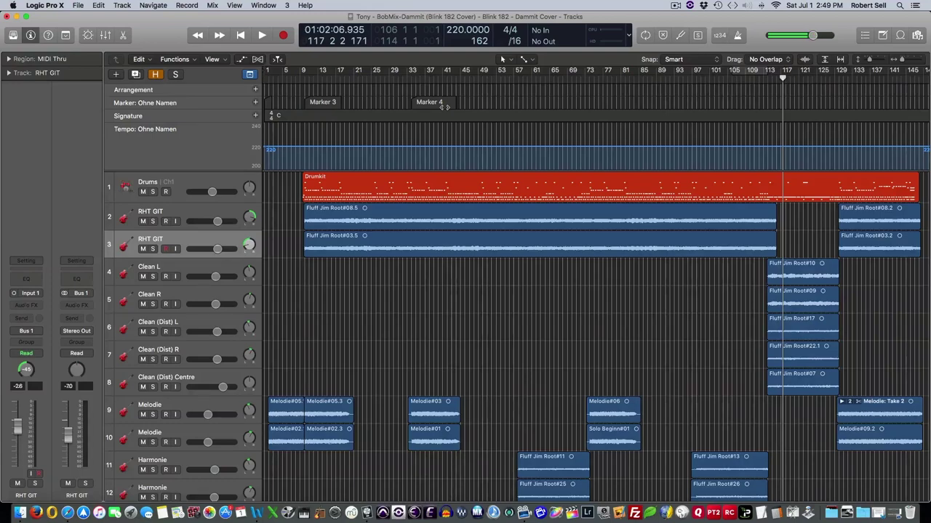
scroll(442, 106, "up", 8)
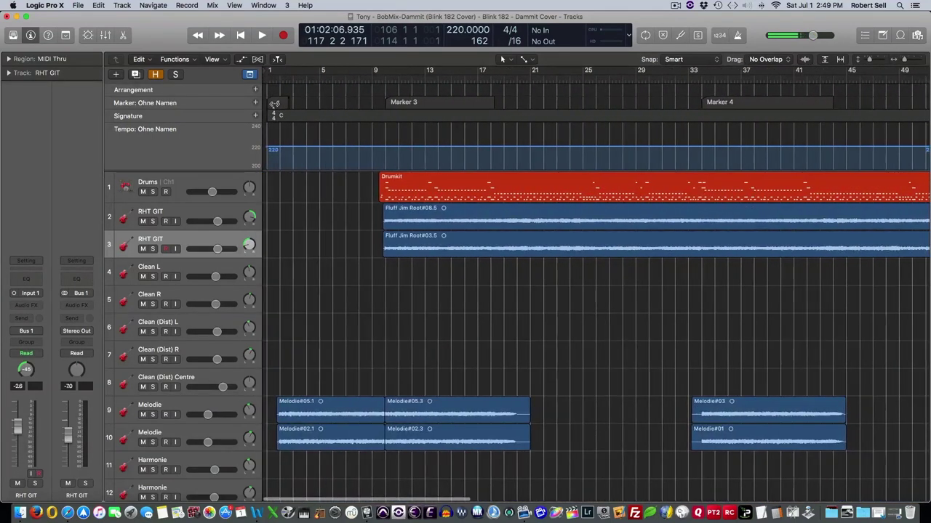
double_click(319, 104)
type("Into")
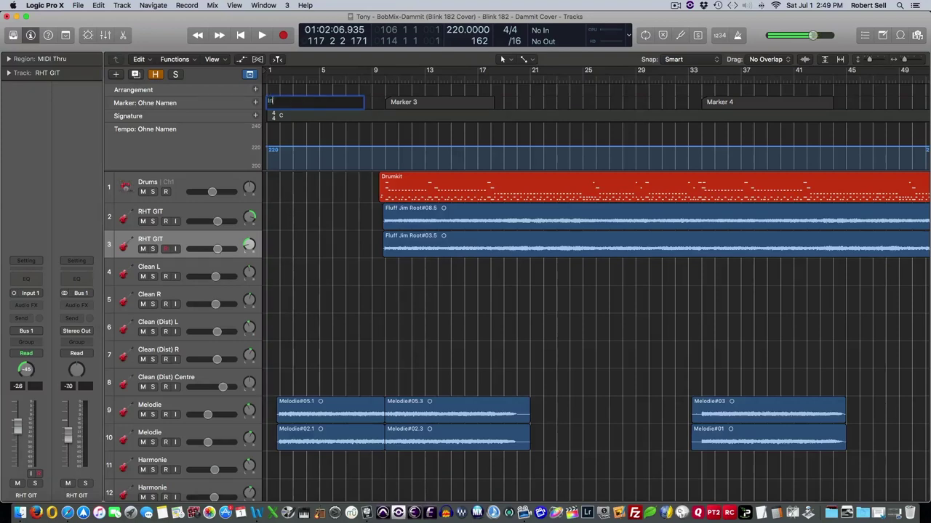
key("Return")
left_click_drag(356, 105, 356, 105)
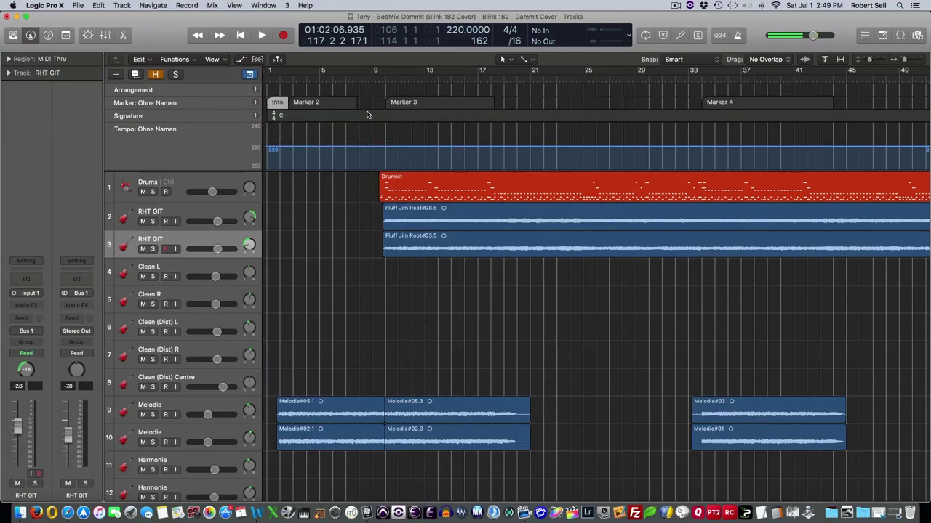
- Delete the second marker and extend the Into marker to bar 9
left_click(324, 104)
key("Delete")
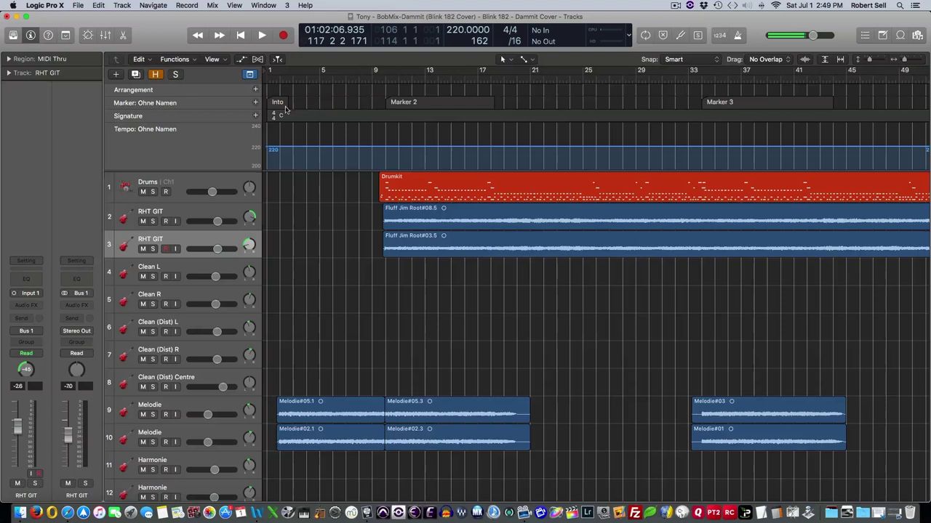
left_click_drag(285, 105, 385, 103)
- Rename the next marker 'Verse 1' and hide the global tracks
double_click(414, 103)
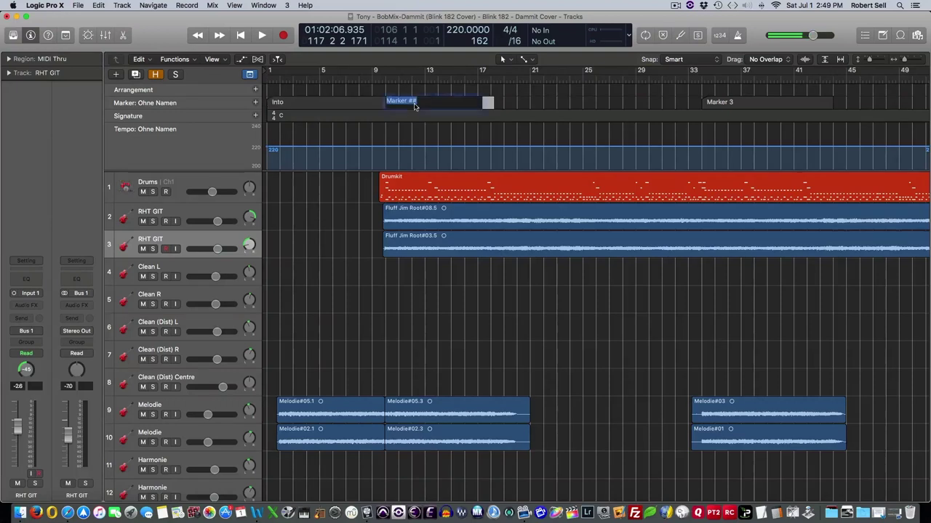
type("Verse 1")
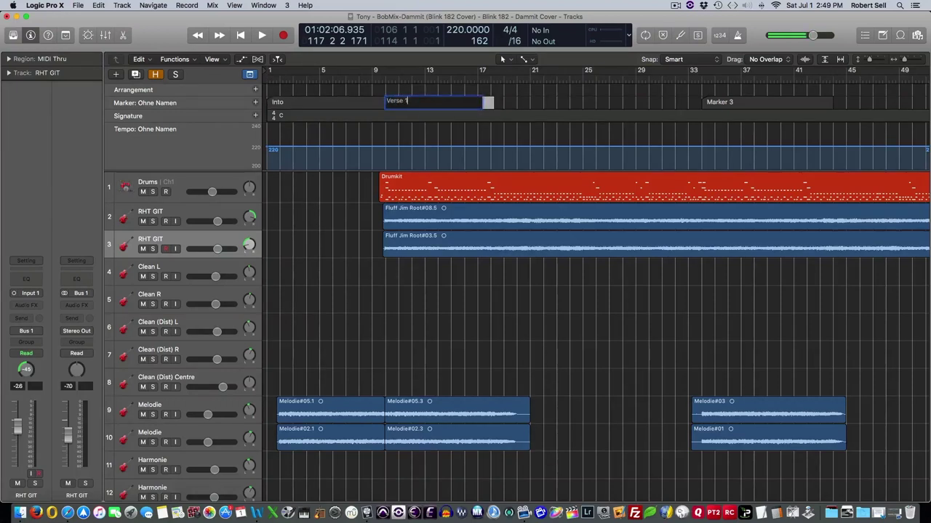
key("Return")
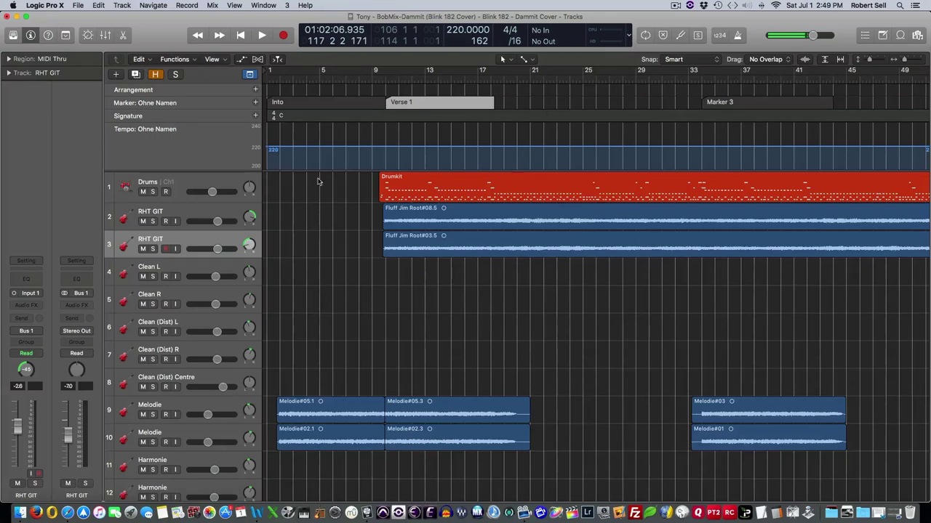
left_click(250, 74)
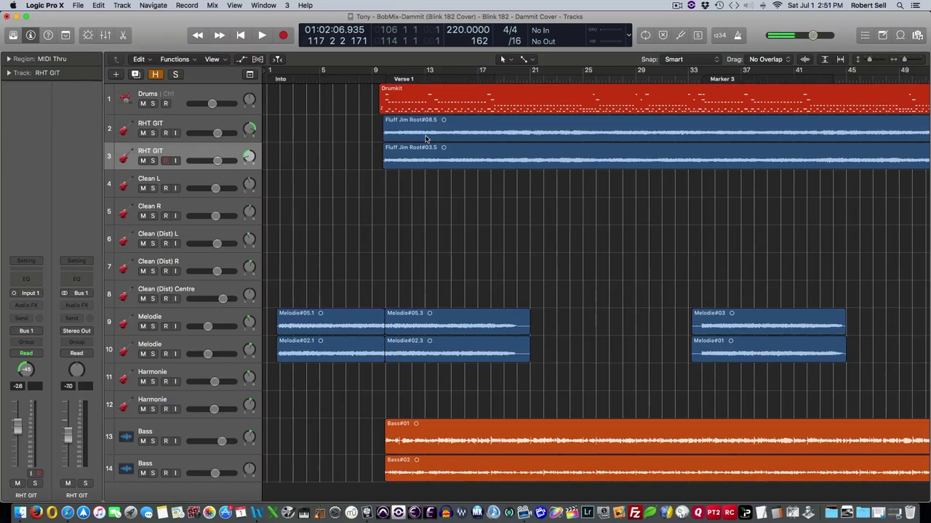
- Play the song from bar 1 through the intro, stopping around bar 21
scroll(301, 141, "up", 2)
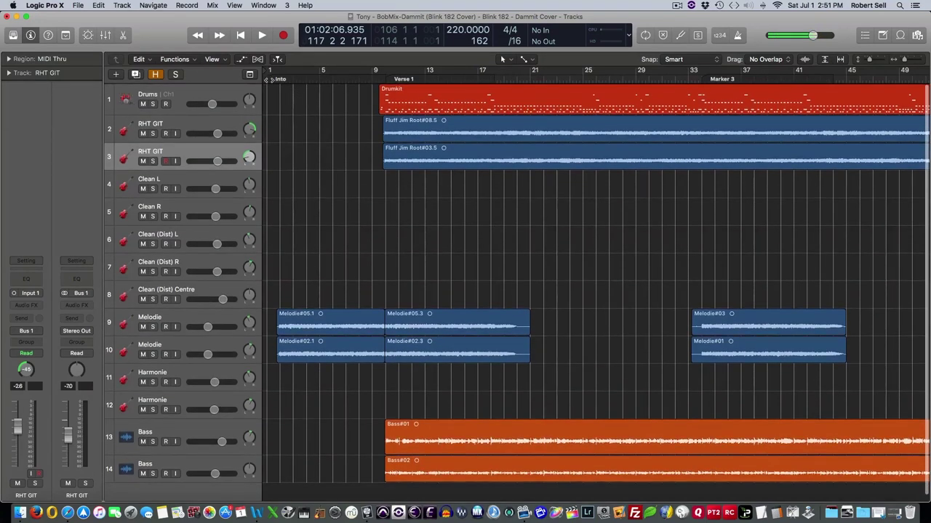
double_click(275, 78)
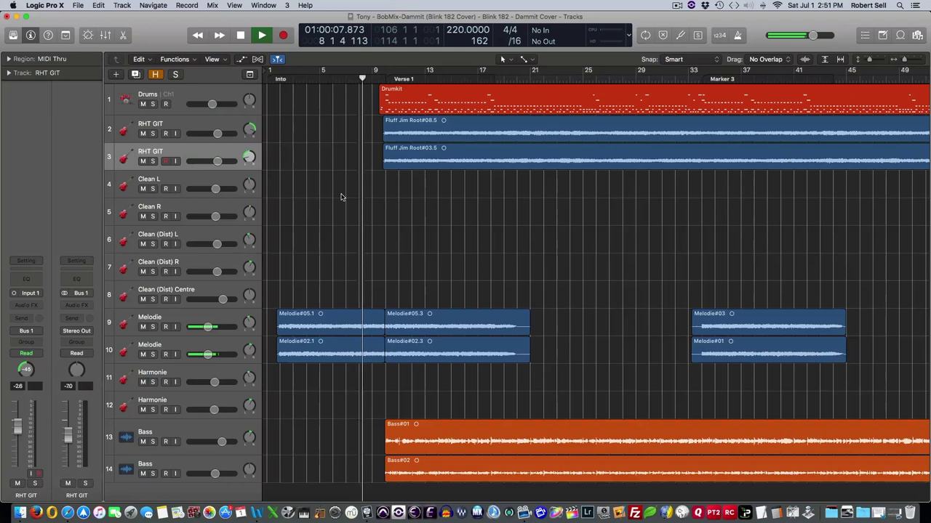
scroll(341, 197, "right", 1)
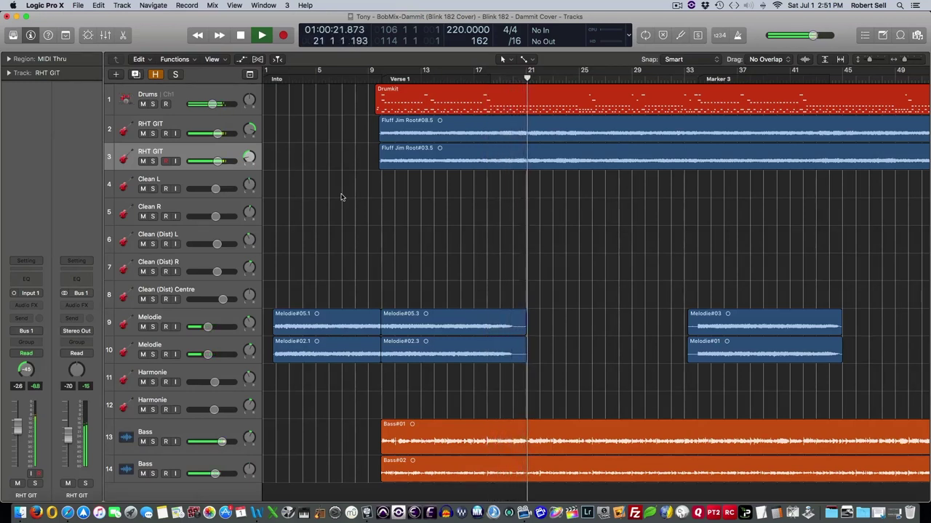
key("space")
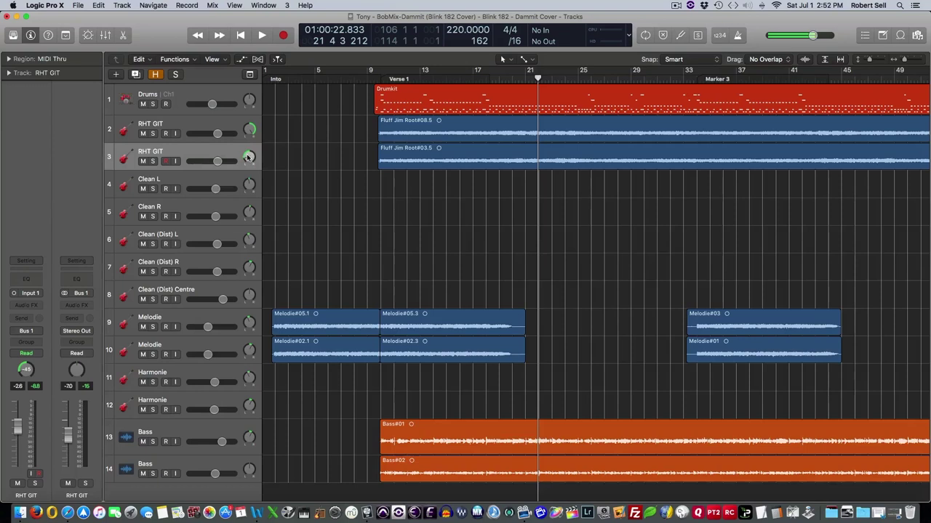
- Pan the RHT GIT, Melodie, Clean and Clean (Dist) pairs to -64 and +63, and Harmonie to -64
left_click_drag(248, 157, 246, 155)
left_click_drag(248, 325, 248, 317)
left_click_drag(250, 351, 249, 340)
left_click_drag(250, 185, 250, 175)
left_click_drag(250, 213, 249, 202)
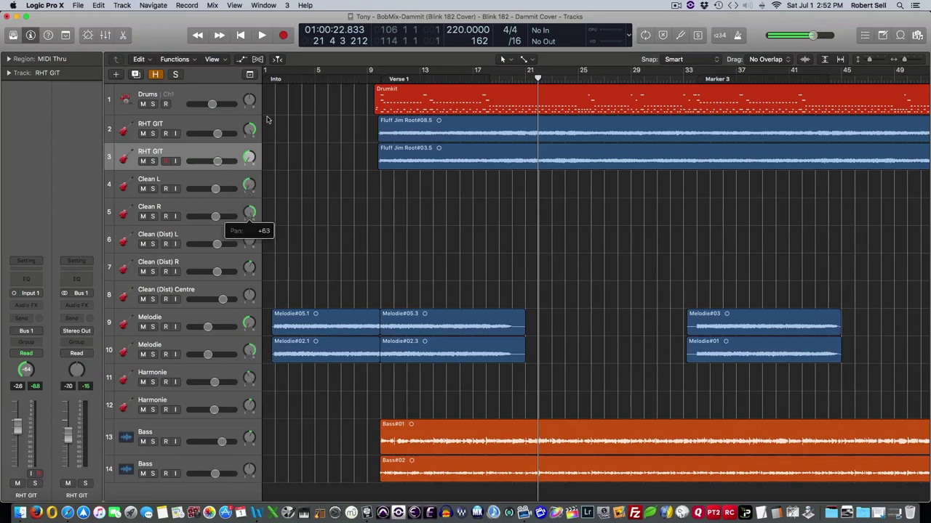
left_click_drag(250, 243, 251, 233)
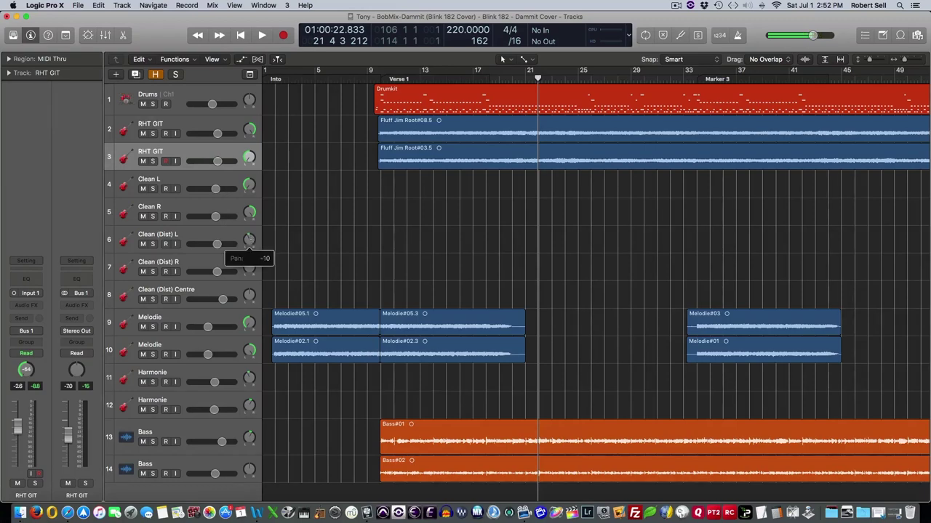
left_click_drag(249, 268, 249, 257)
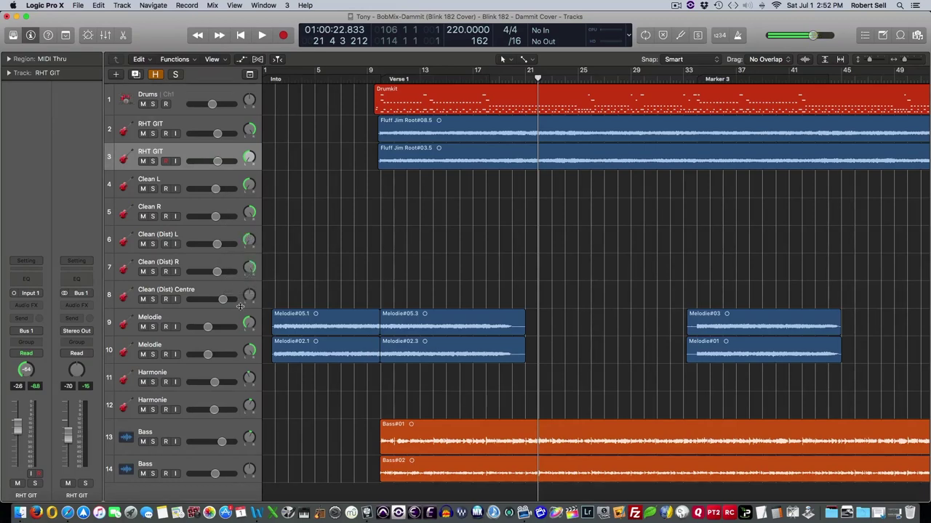
scroll(316, 380, "down", 1)
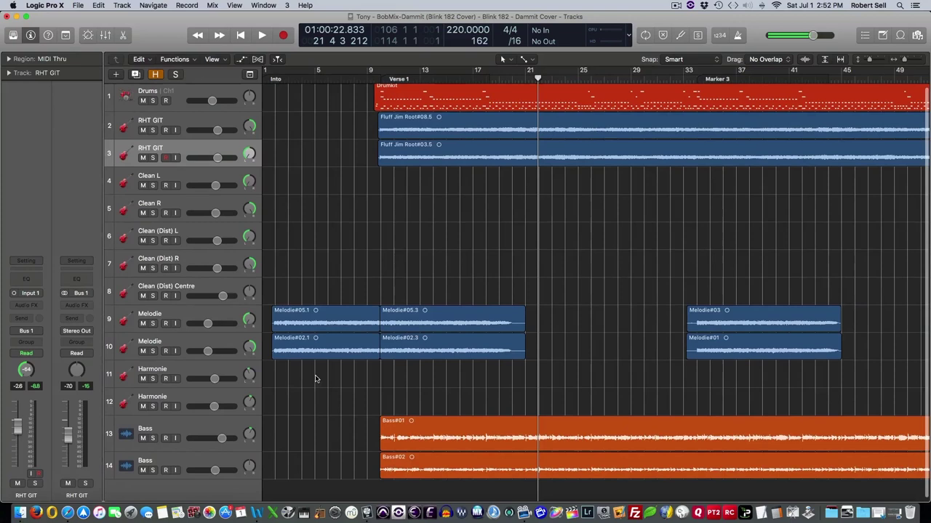
left_click_drag(250, 375, 257, 311)
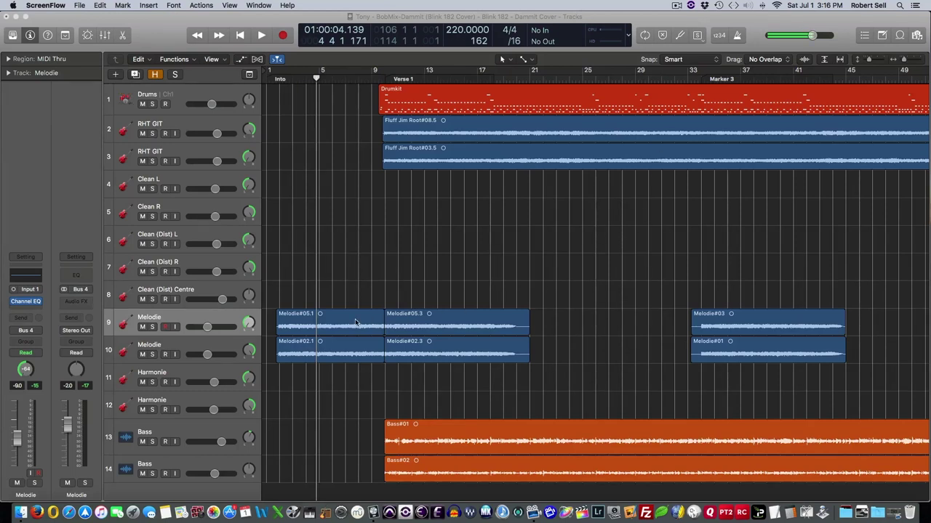
- Solo Melodie, centre its pan, and open its Channel EQ with the Analyzer on
left_click(152, 326)
left_click(249, 323, "alt")
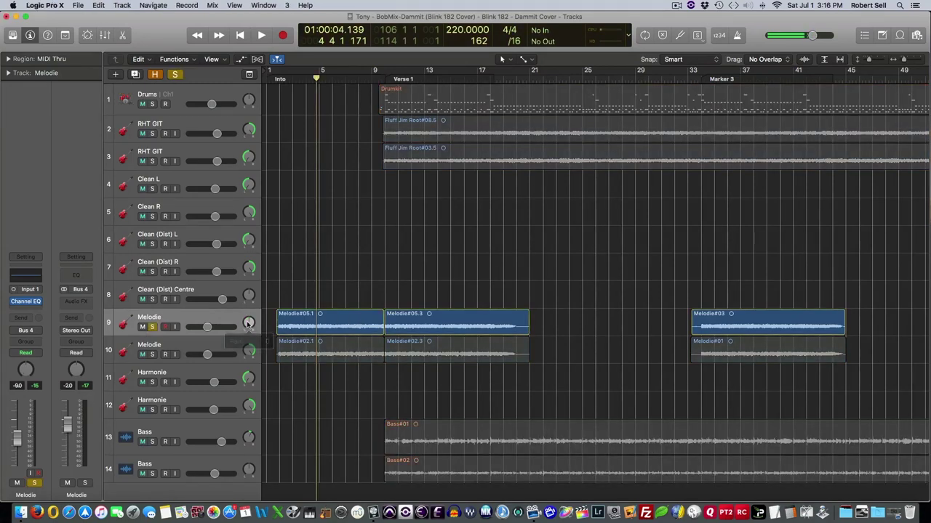
left_click(26, 301)
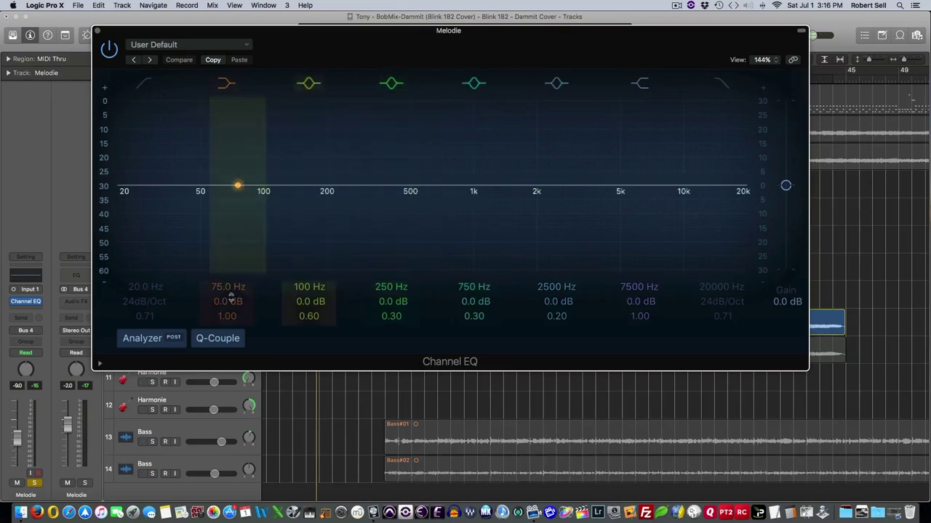
left_click(160, 339)
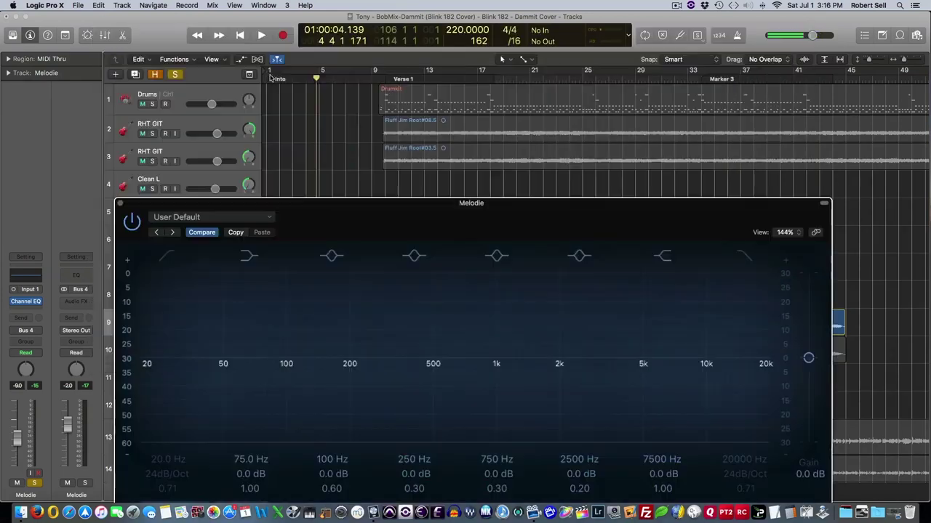
left_click_drag(343, 208, 322, 75)
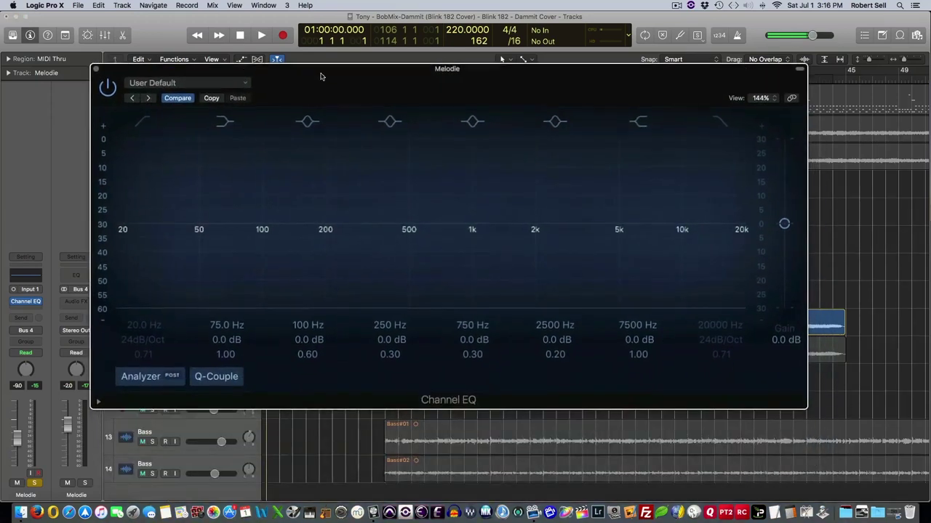
- While playing, pull the EQ high cut toward 100 Hz and boost gain to about +19.5 dB
key("space")
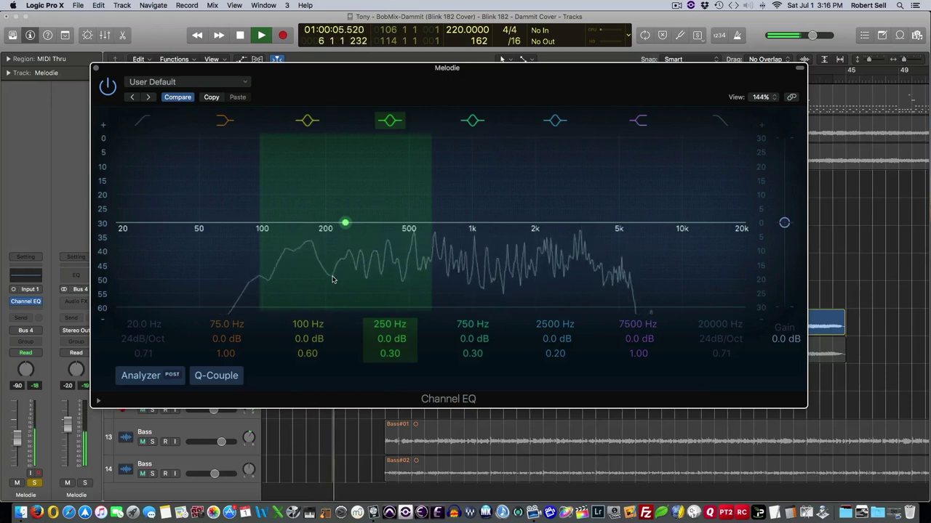
key("space")
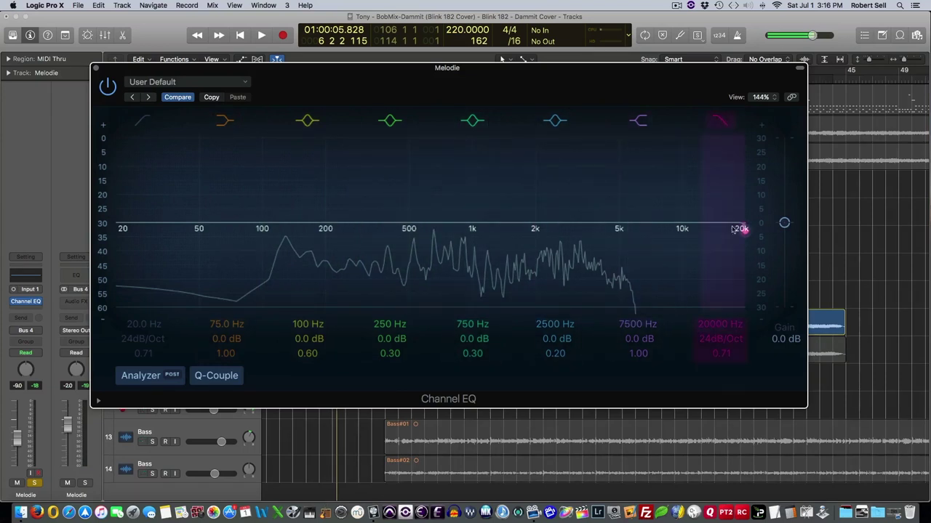
left_click_drag(720, 325, 720, 371)
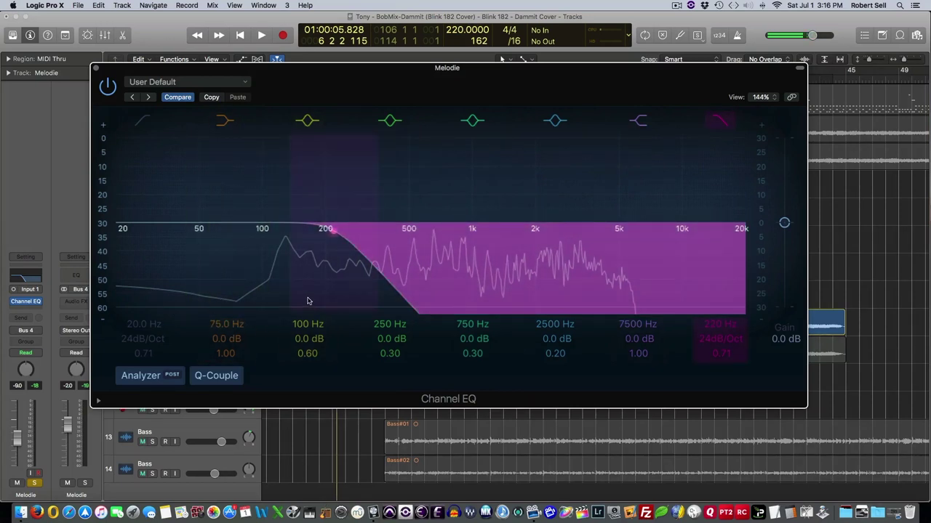
key("space")
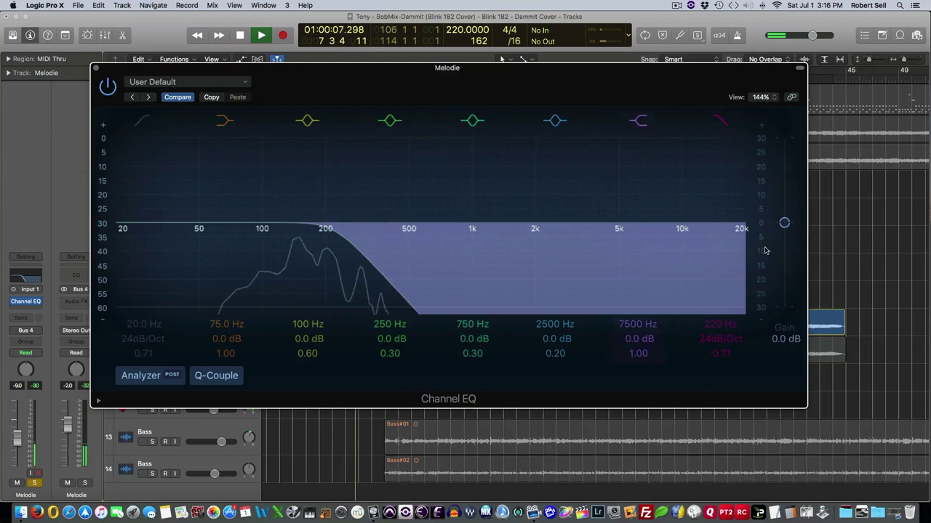
left_click_drag(784, 223, 784, 154)
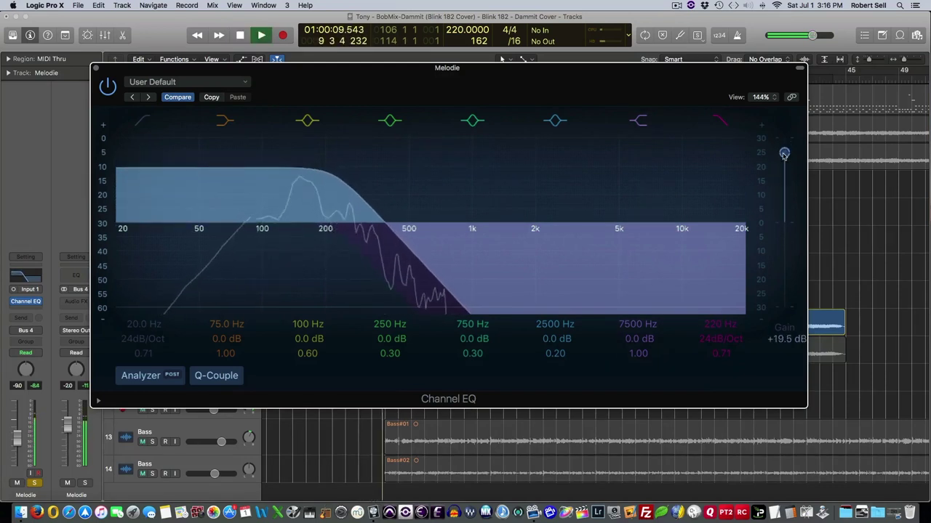
left_click_drag(336, 228, 261, 230)
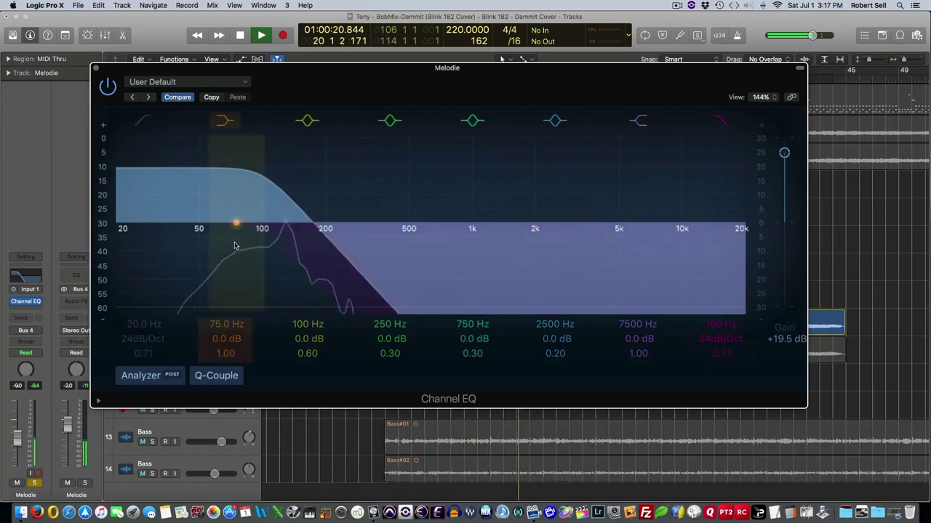
- Re-enable the Melodie Channel EQ and sweep the low-cut frequency upward while auditioning
key("space")
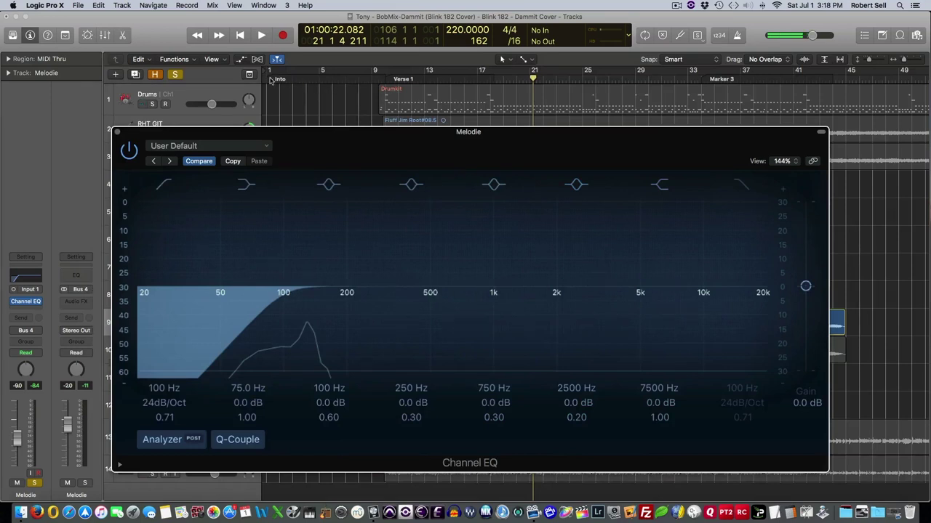
left_click(270, 80)
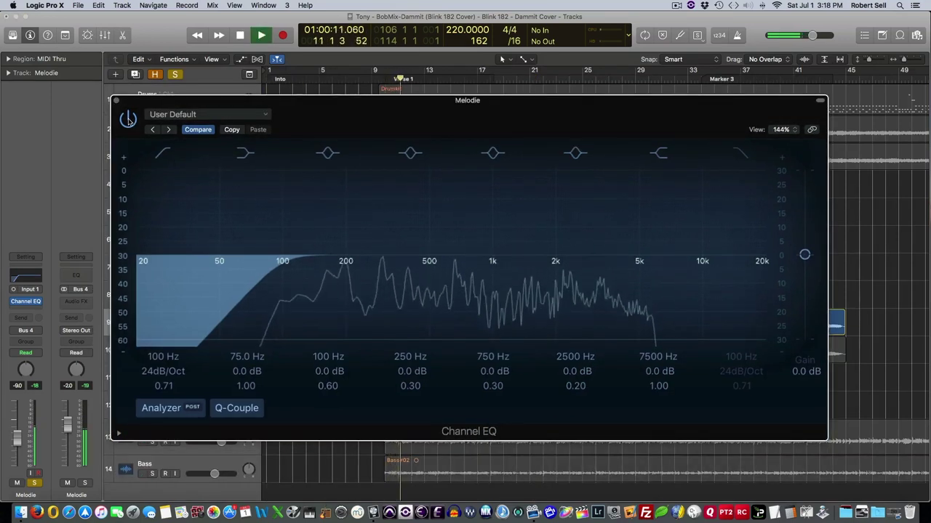
left_click(128, 118)
mouse_move(282, 260)
left_mouse_down()
mouse_move(340, 263)
mouse_move(284, 262)
left_mouse_up()
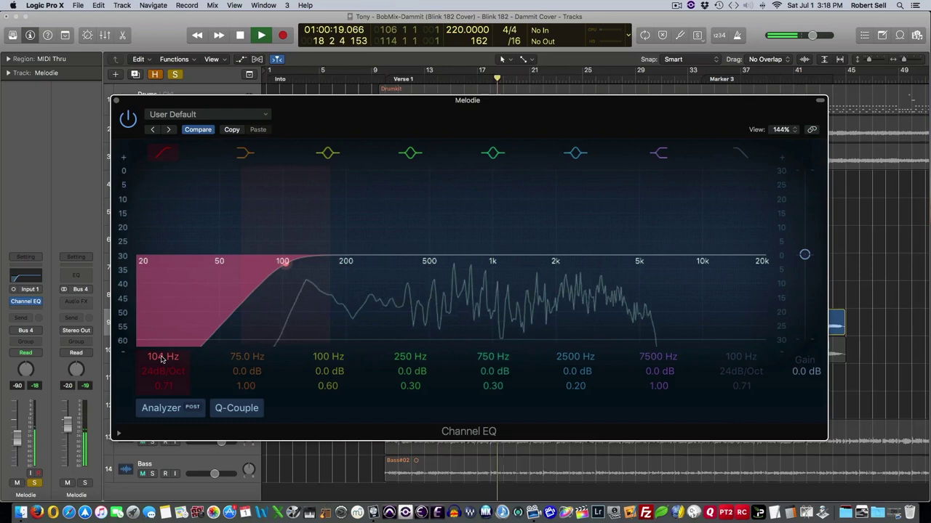
left_click_drag(163, 360, 163, 313)
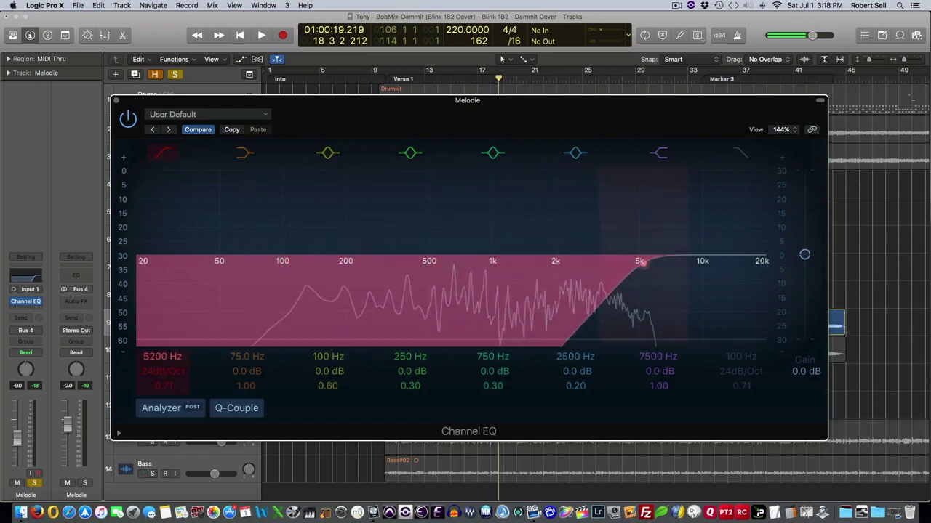
- Bypass and restore the low-cut band while adjusting its cutoff and the output gain
key("space")
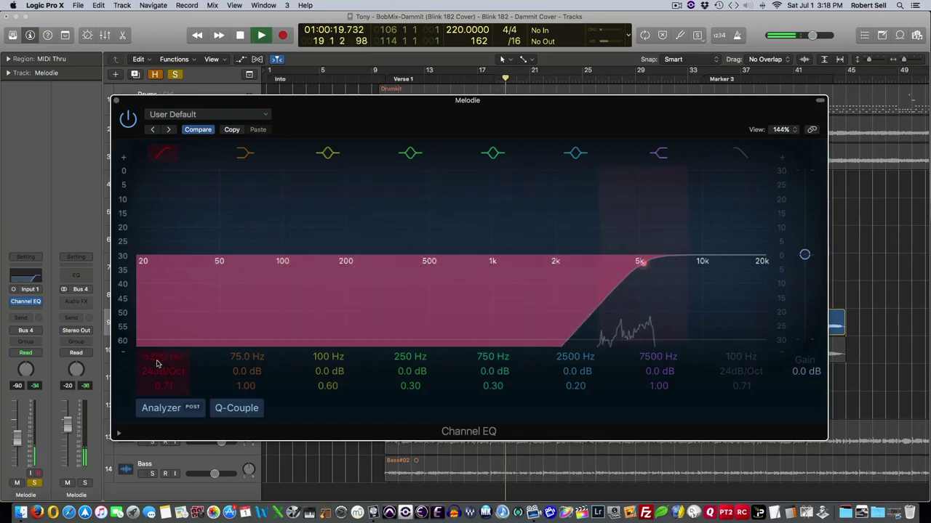
left_click_drag(155, 361, 155, 353)
left_click(162, 152)
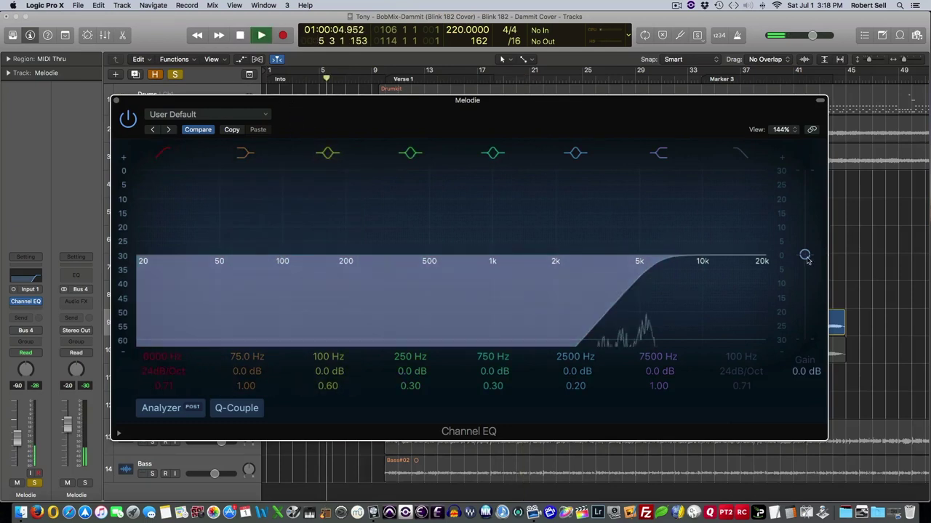
left_click_drag(805, 254, 804, 213)
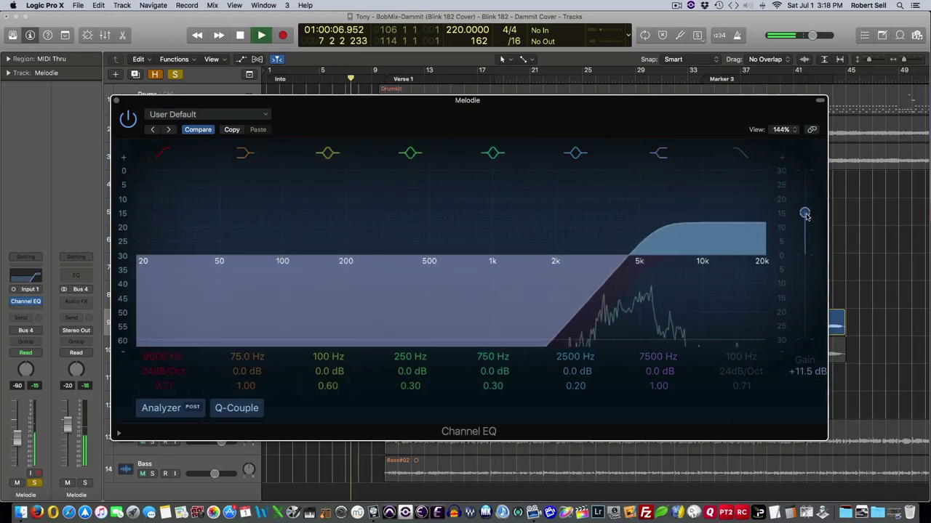
left_click(656, 264)
mouse_move(172, 359)
left_mouse_down()
mouse_move(172, 348)
mouse_move(172, 360)
left_mouse_up()
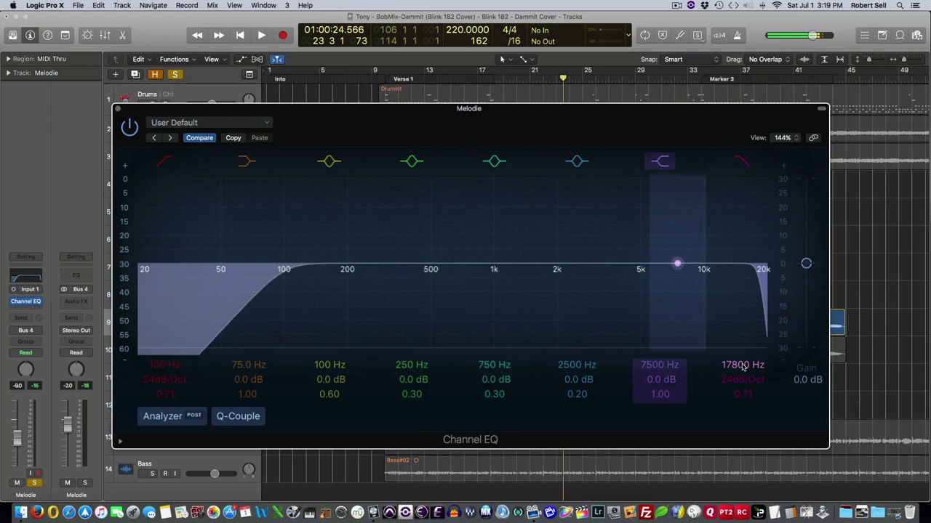
- Lower the Melodie high cut to 7000 Hz and dip a narrow band at 430 Hz by about 3 dB
left_click_drag(743, 369, 743, 387)
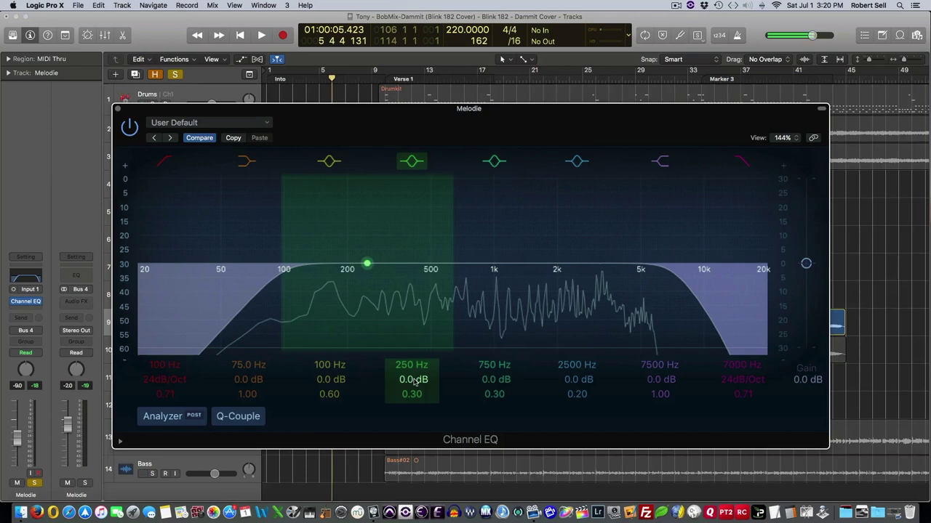
scroll(414, 382, "up", 20)
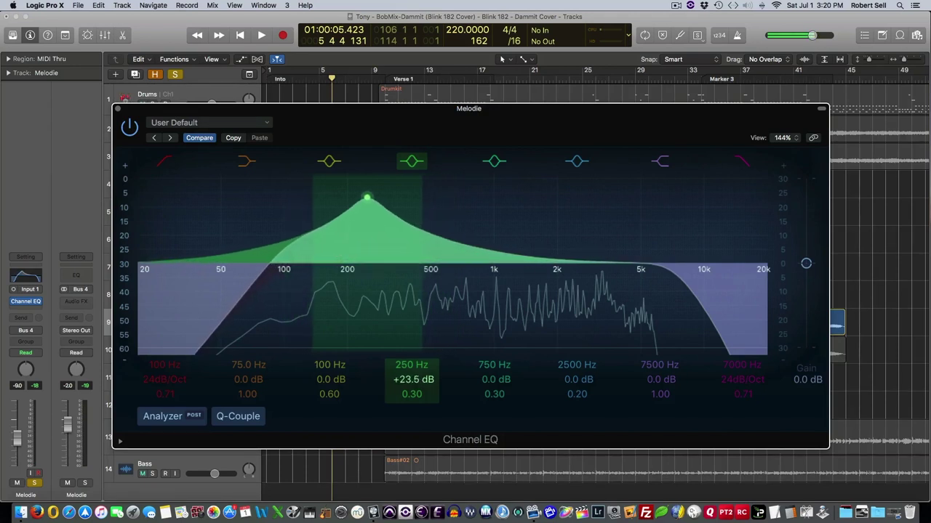
mouse_move(415, 391)
left_mouse_down()
mouse_move(414, 359)
mouse_move(419, 379)
left_mouse_up()
key("space")
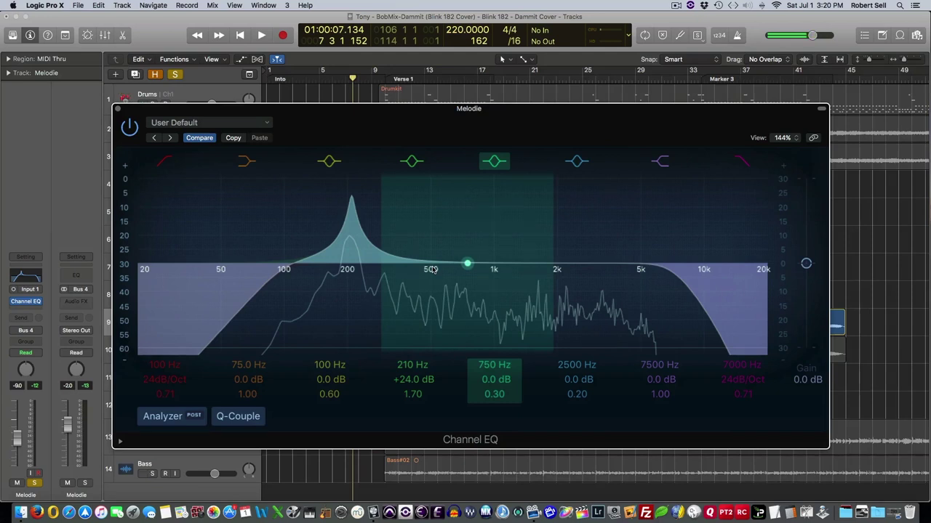
key("space")
left_click_drag(351, 197, 417, 195)
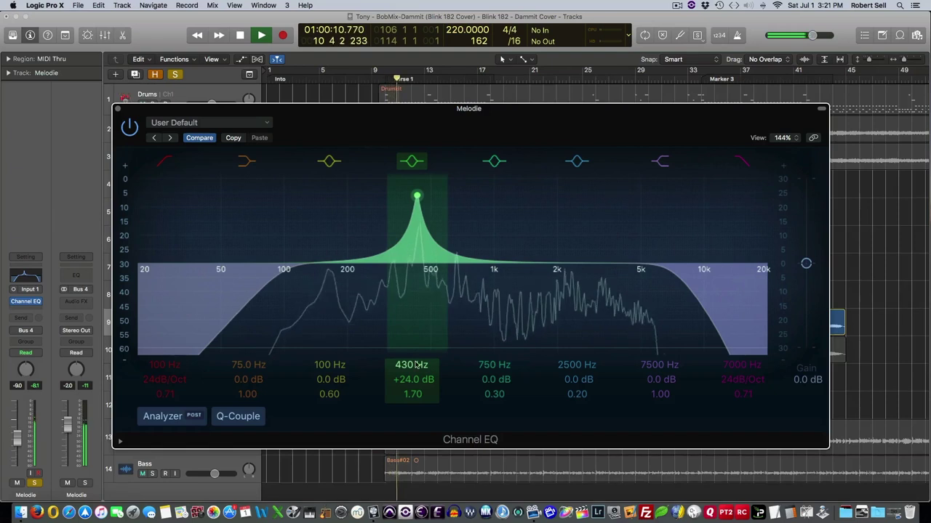
key("space")
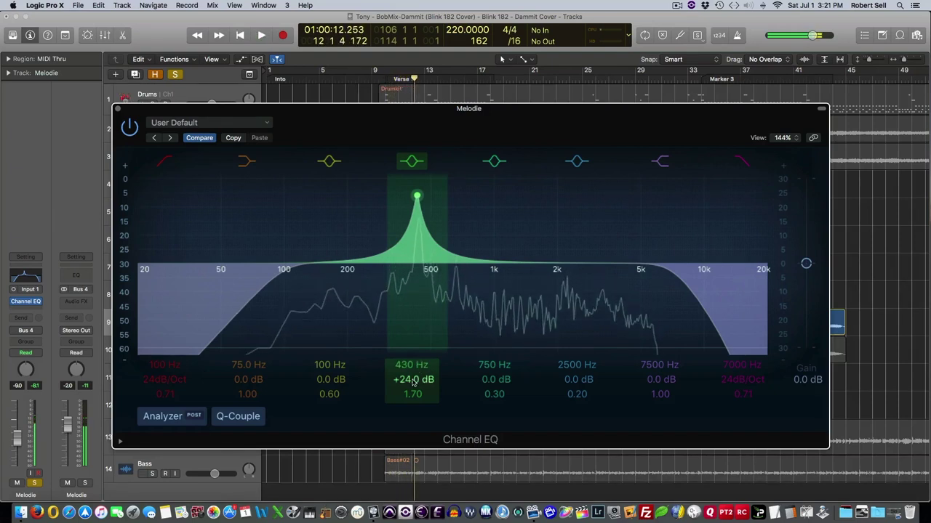
left_click_drag(413, 383, 413, 418)
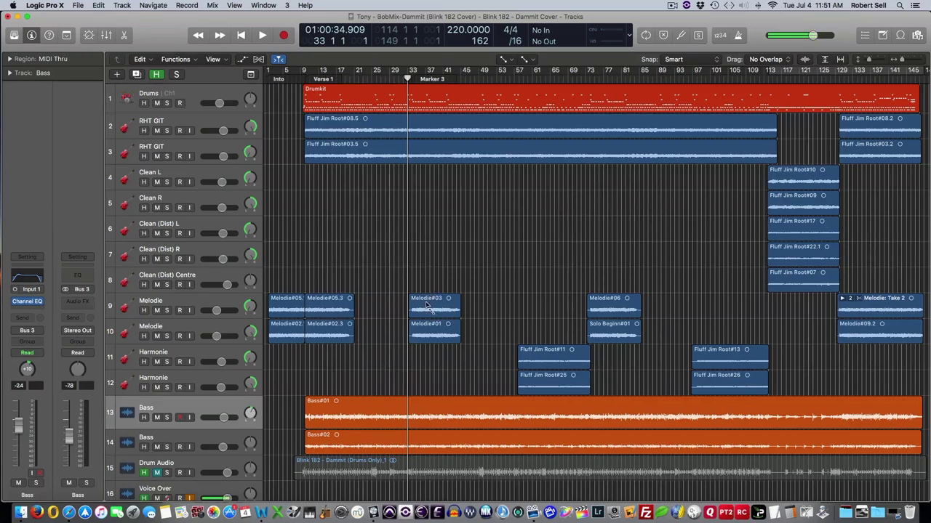
- Solo Melodie and trim Melodie#03 and Melodie#01 to start at bar 34, auditioning the new start
left_click(166, 310)
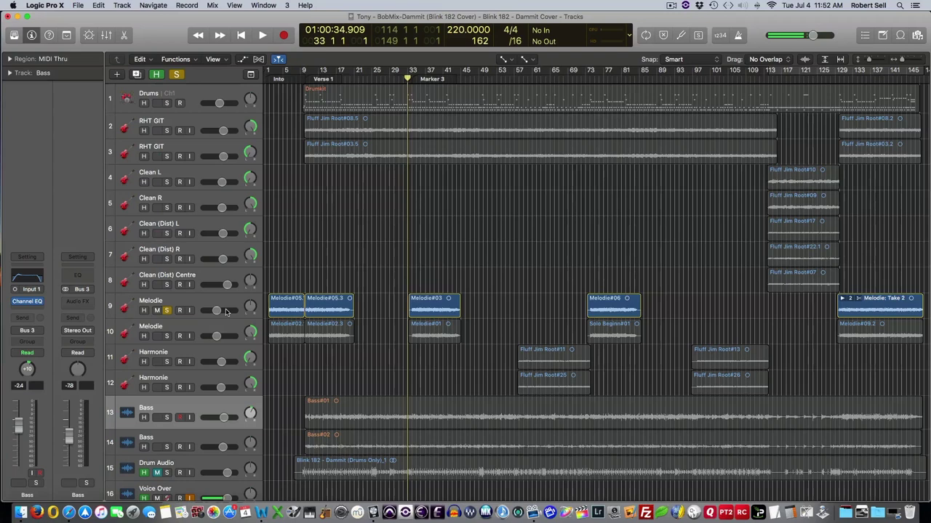
key("space")
key("space")
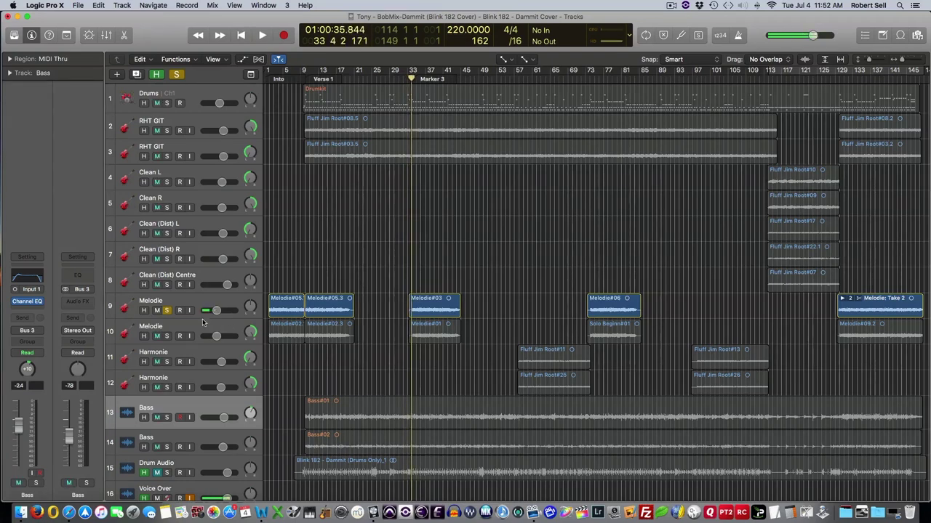
key("super+Right")
key("super+Right")
key("super+Right")
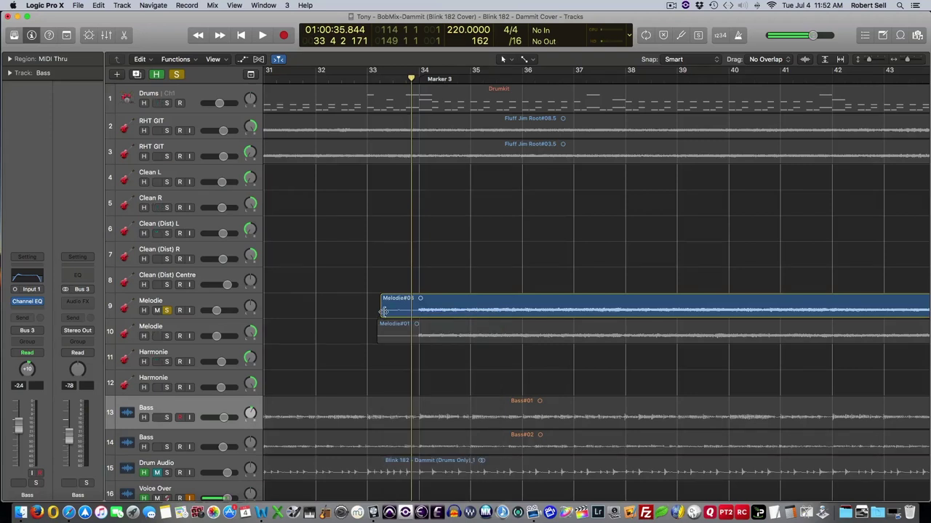
left_click(385, 307)
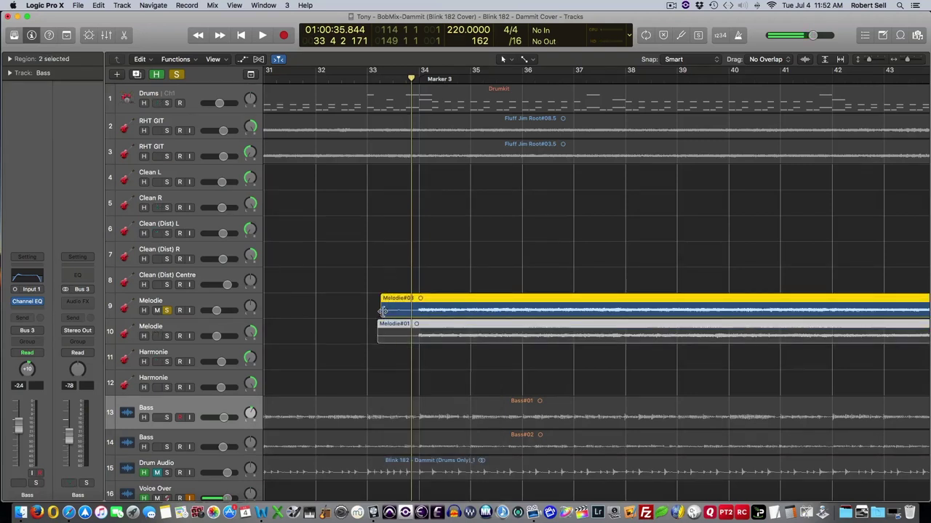
left_click_drag(382, 311, 414, 311)
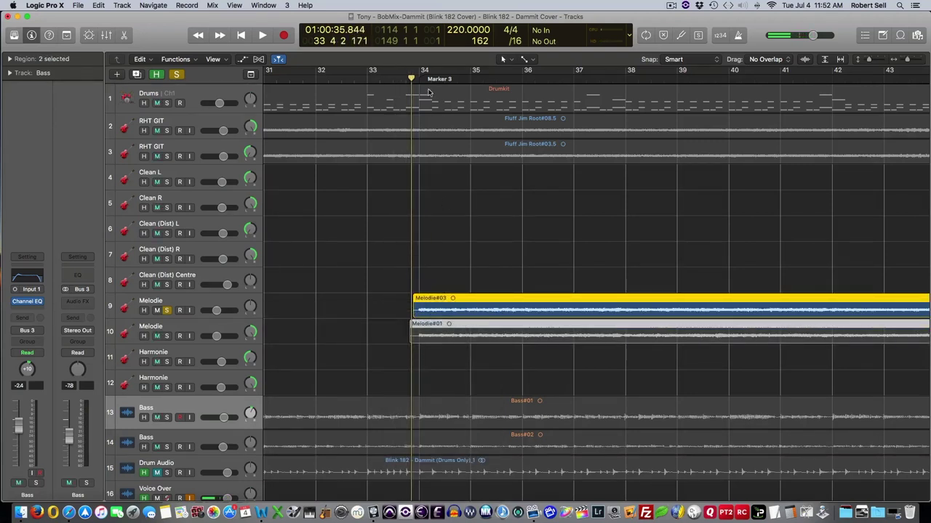
left_click(393, 80)
key("space")
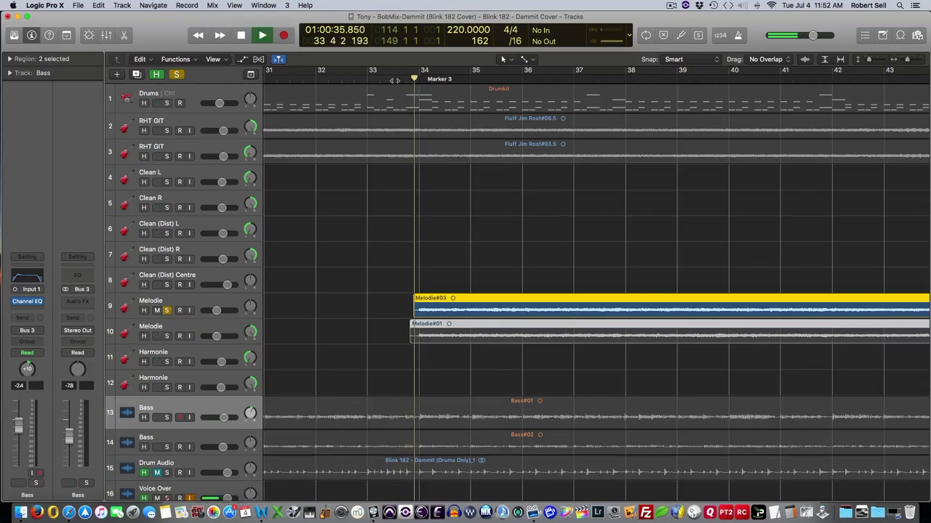
key("space")
key("space")
key("space")
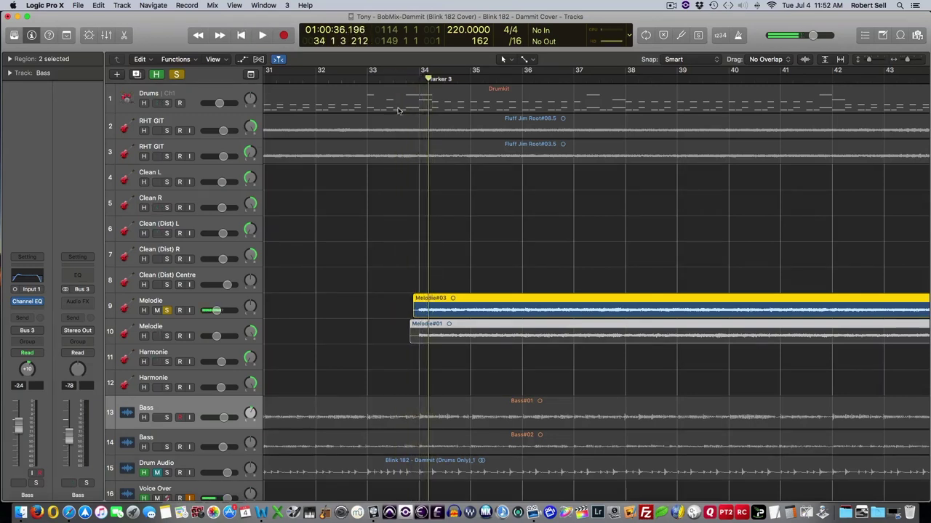
- Switch to the Fade Tool and audition Melodie#03 from bar 33
key("t")
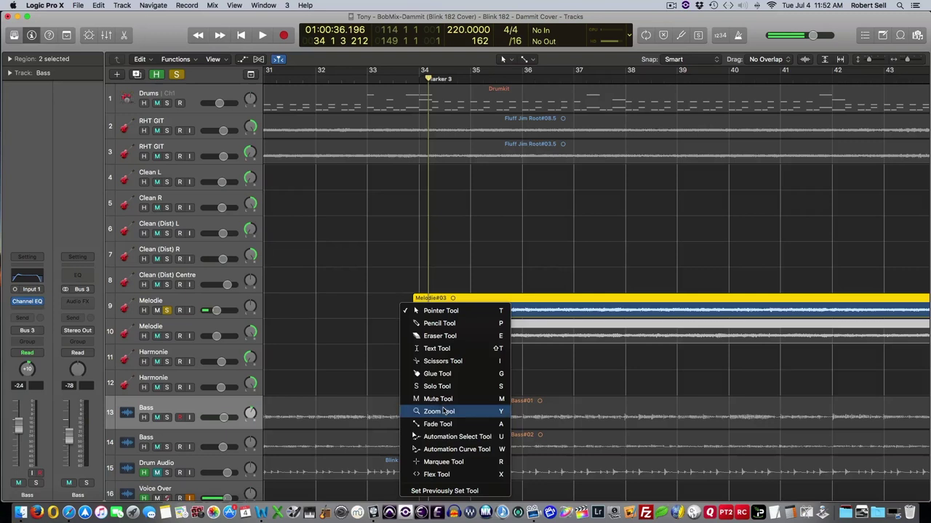
key("Return")
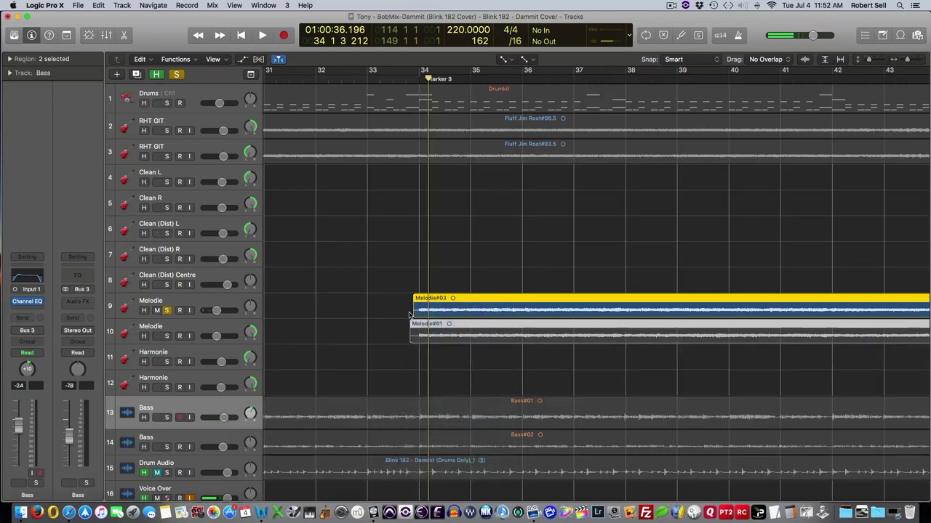
left_click(419, 314)
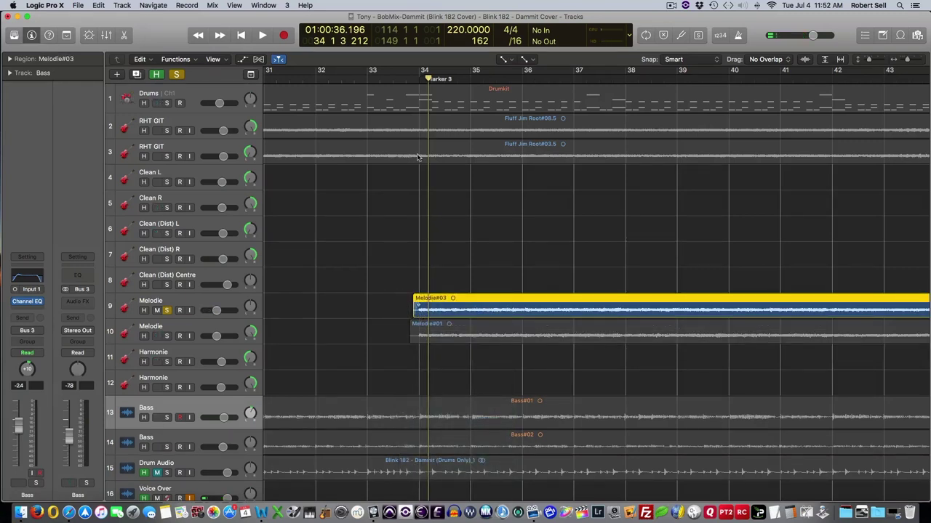
key("space")
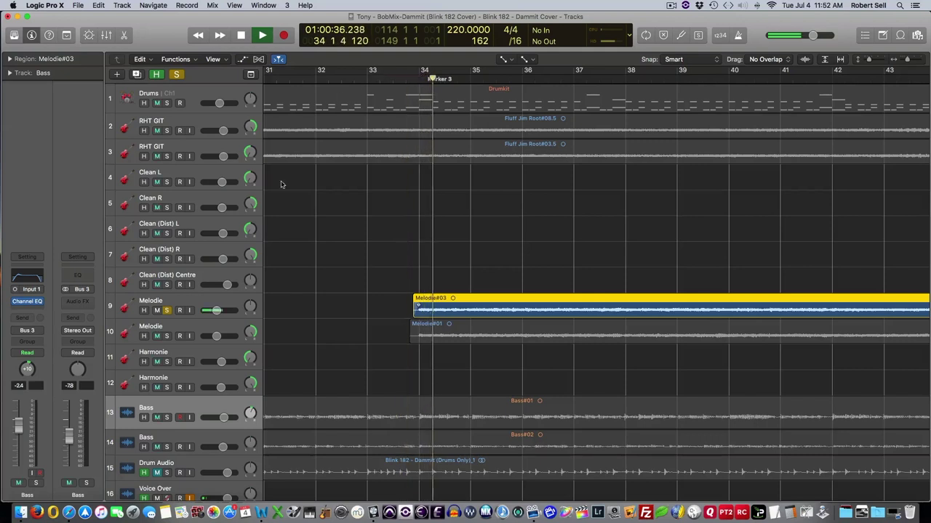
key("space")
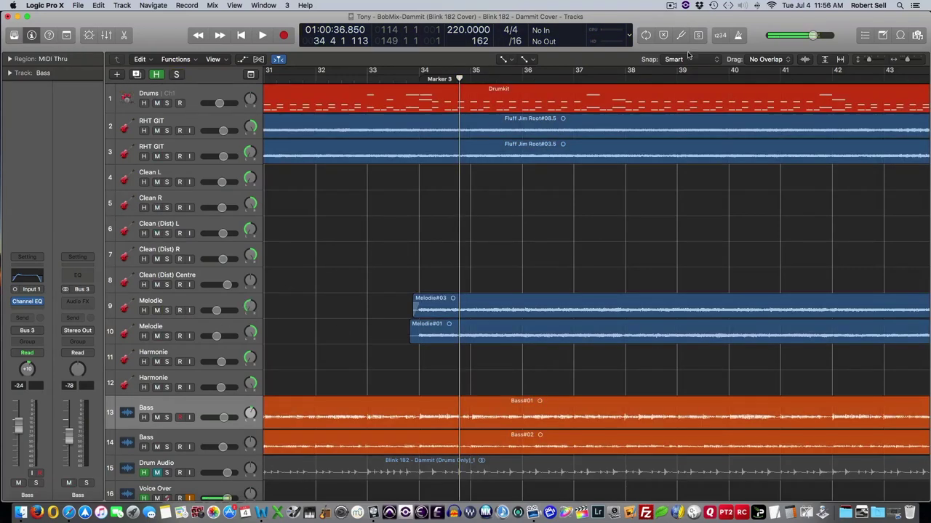
- Select the five Fluff Jim Root regions on tracks 4–8 and solo the guitar tracks 2–8
left_click(731, 177, "ctrl+alt")
left_click_drag(733, 178, 743, 279)
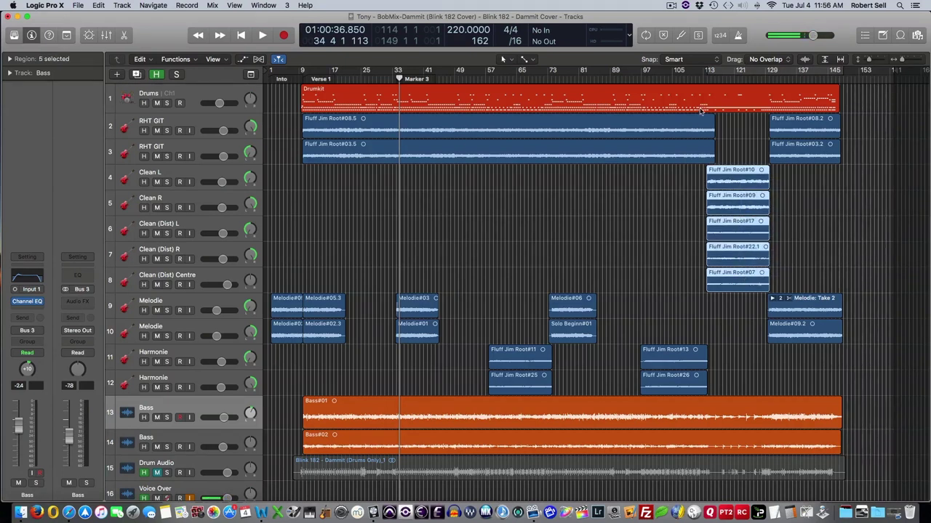
left_click(704, 77)
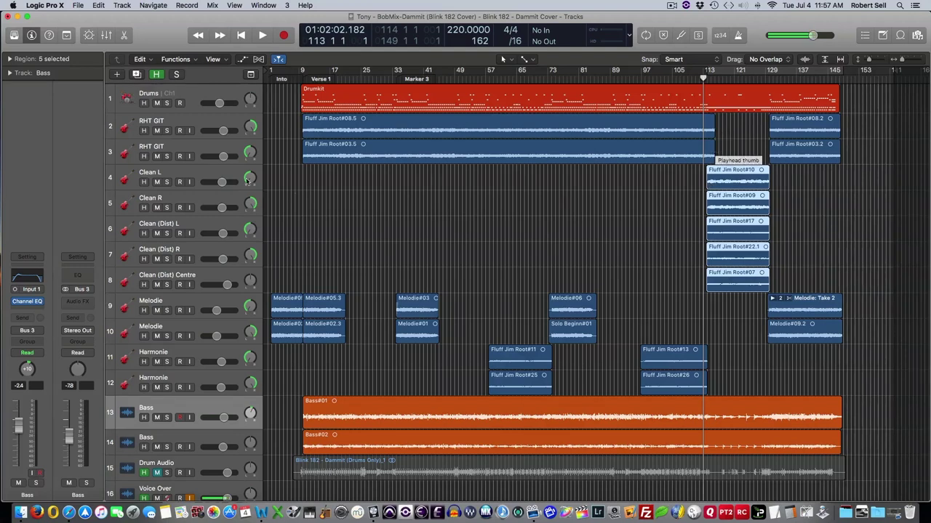
left_click_drag(166, 131, 168, 281)
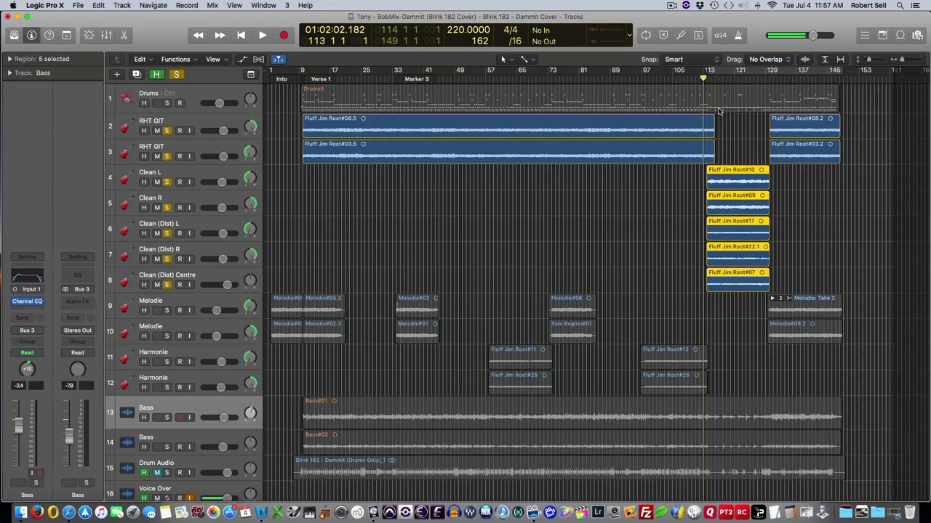
- Play the soloed guitars from bar 113, stop, then replay the section from bar 113
left_click_drag(702, 79, 702, 79)
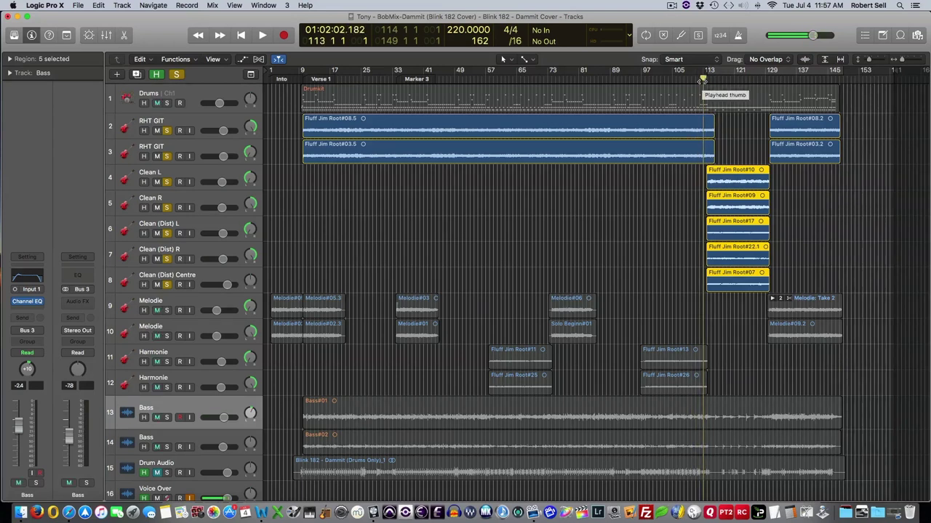
key("space")
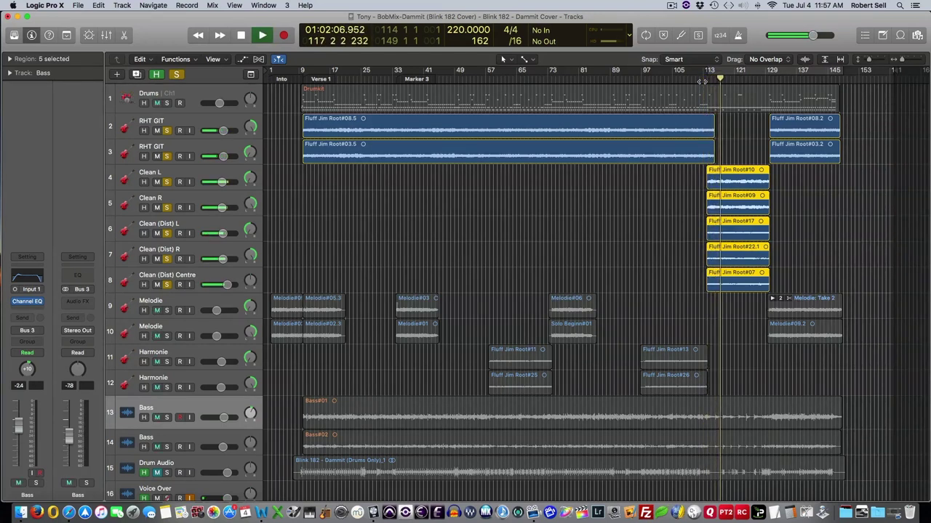
key("space")
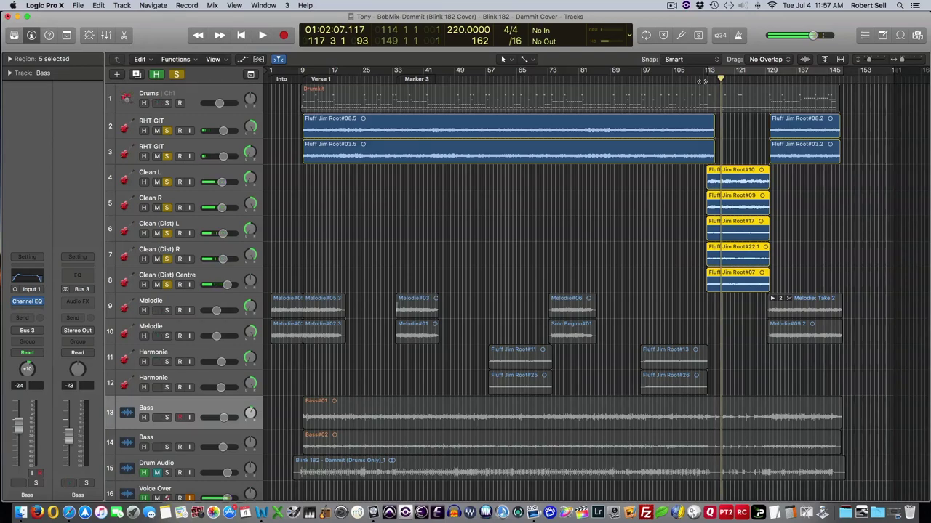
scroll(652, 151, "up", 1)
scroll(652, 151, "up", 3)
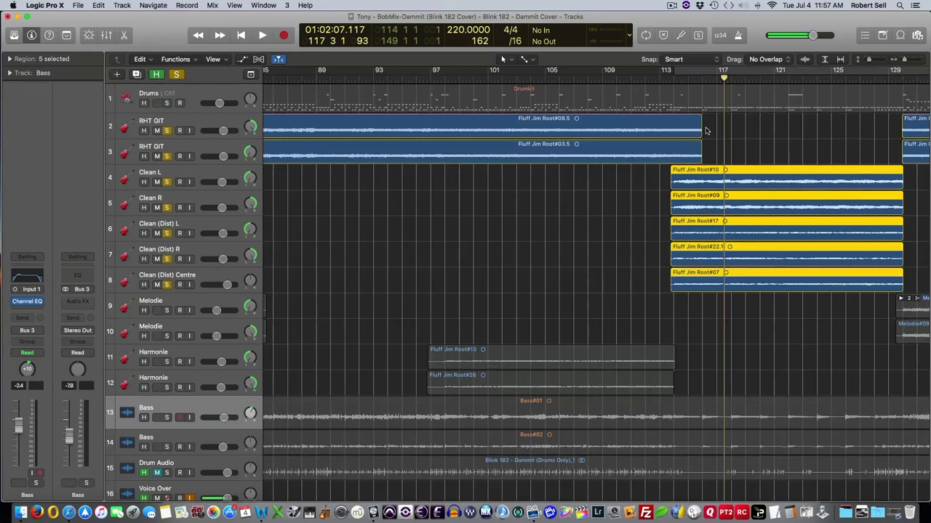
left_click(659, 78)
key("space")
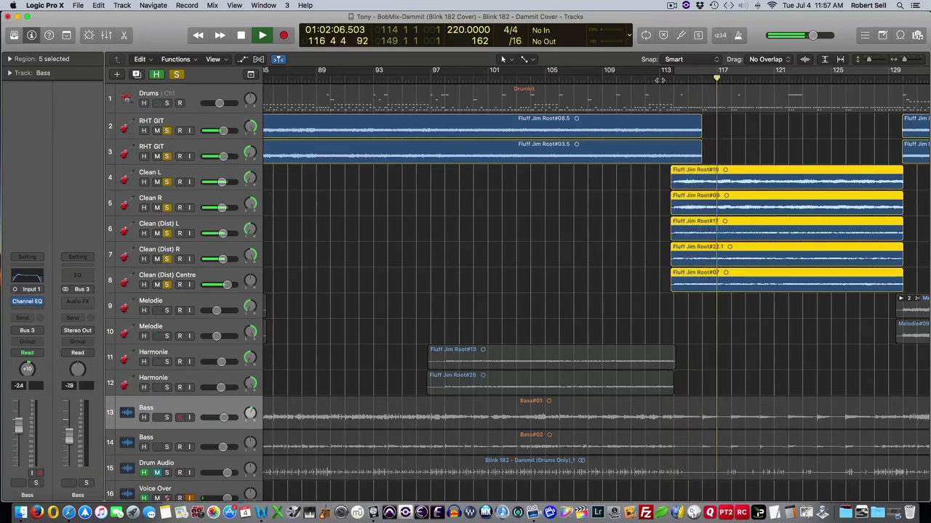
- Draw fade-outs at the ends of the Fluff Jim Root#08.5 and Fluff Jim Root#03.5 regions with the Fade Tool
key("space")
key("t")
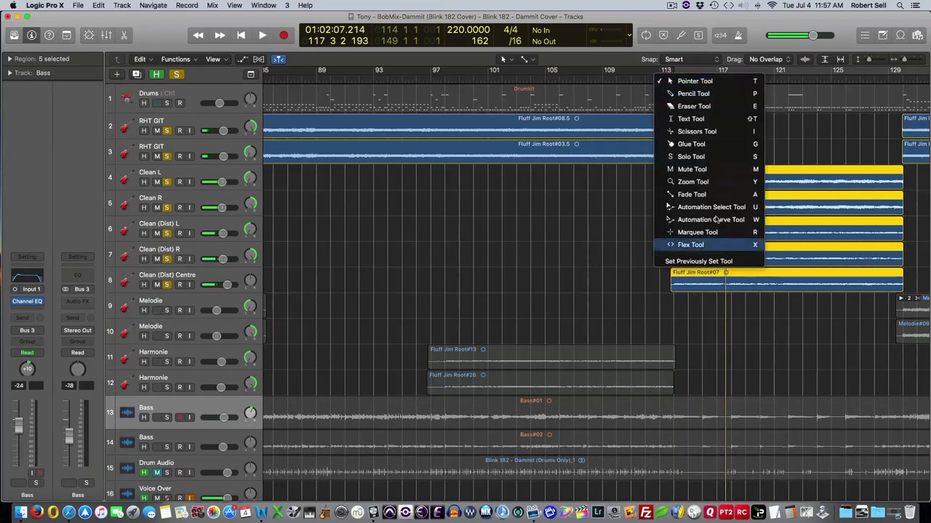
left_click(692, 194)
left_click(680, 131)
left_click_drag(673, 136, 702, 132)
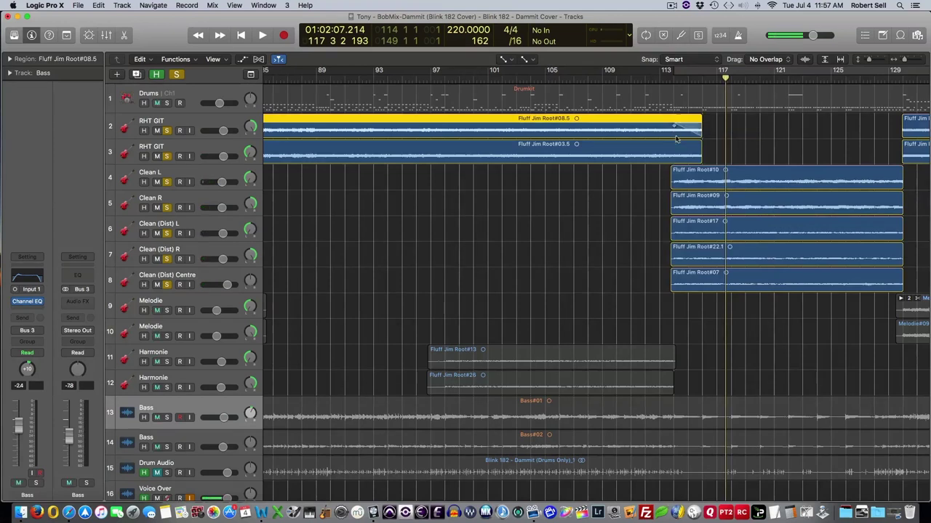
left_click(676, 159)
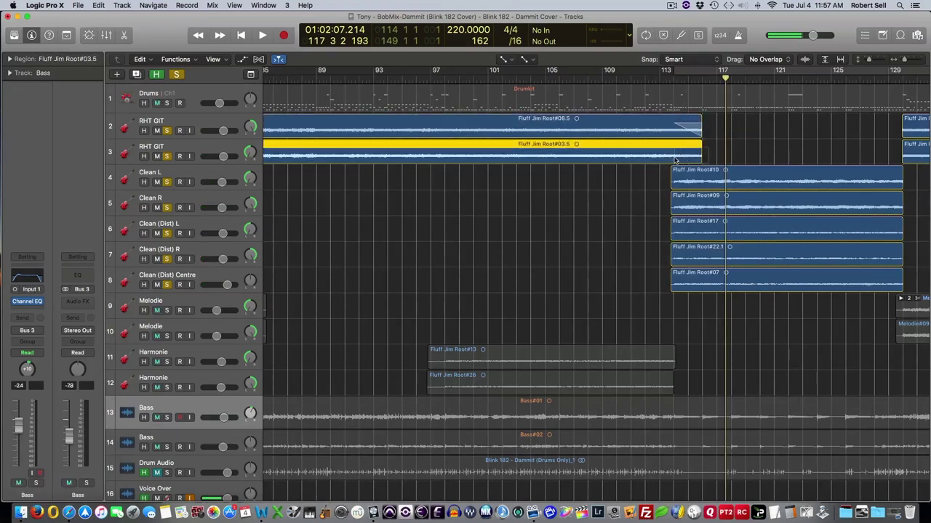
left_click_drag(676, 160, 705, 154)
- Play back from bar 113 to check the new fades
key("space")
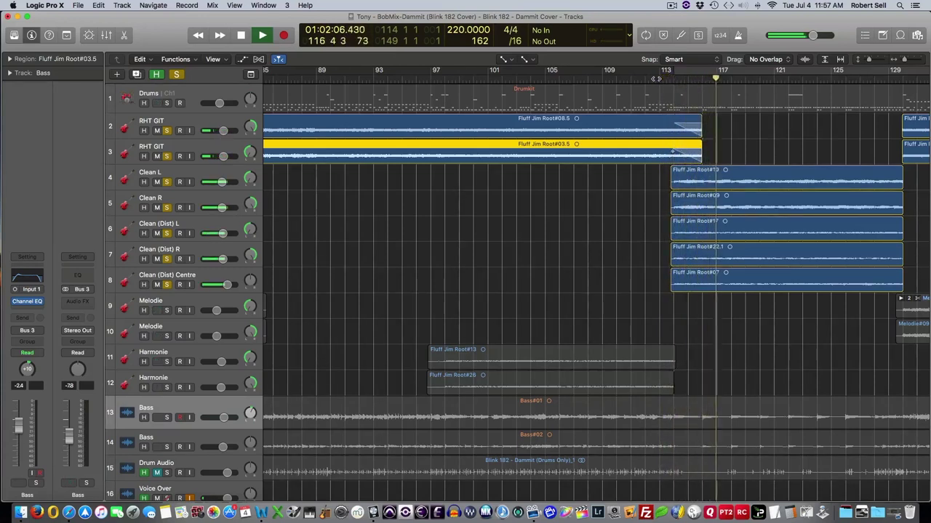
key("space")
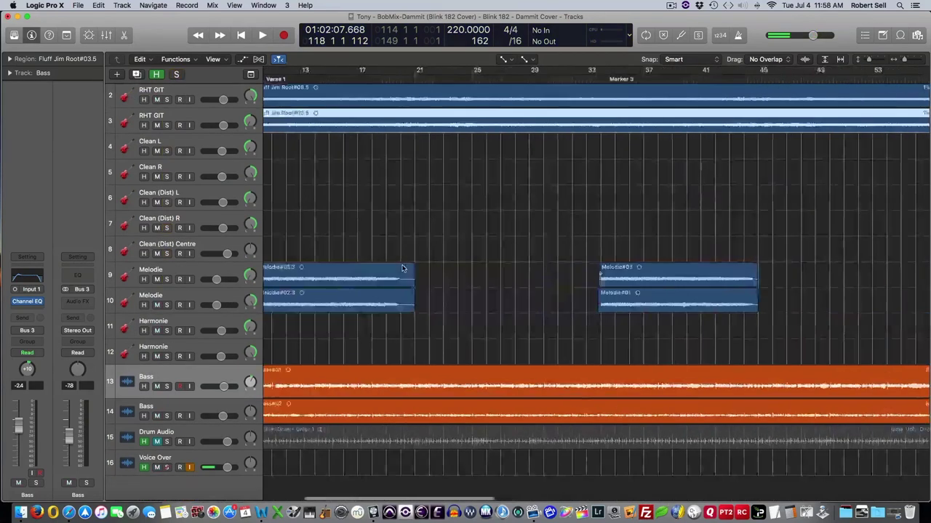
scroll(402, 269, "left", 5)
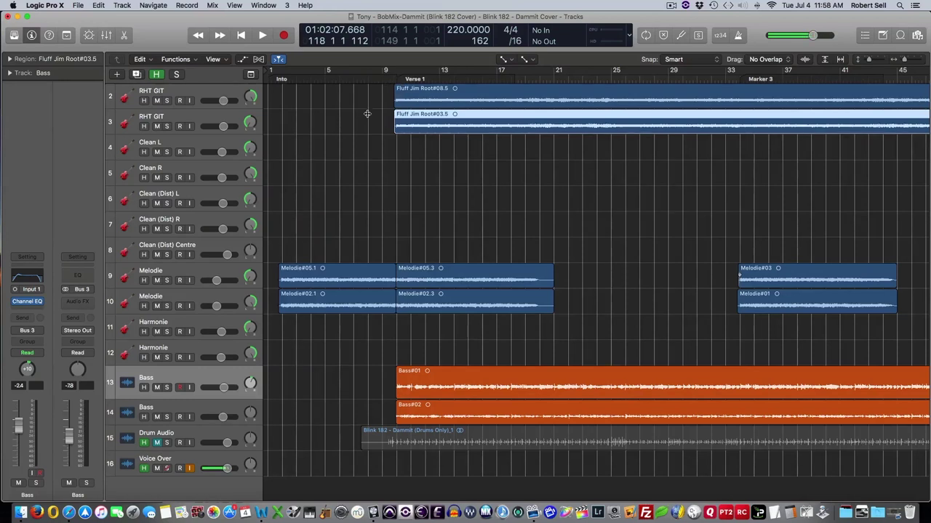
- Solo both Bass tracks and audition them from bar 9
left_click(166, 388)
left_click(166, 417)
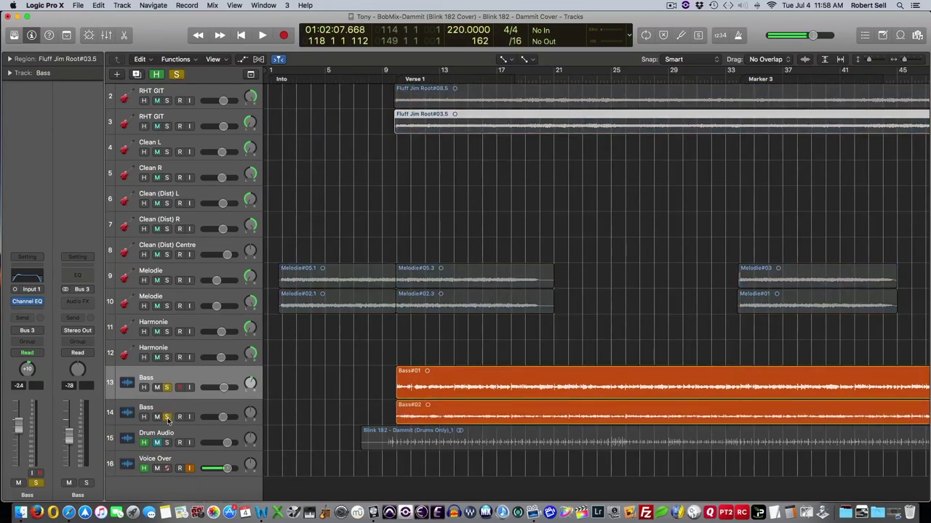
double_click(382, 76)
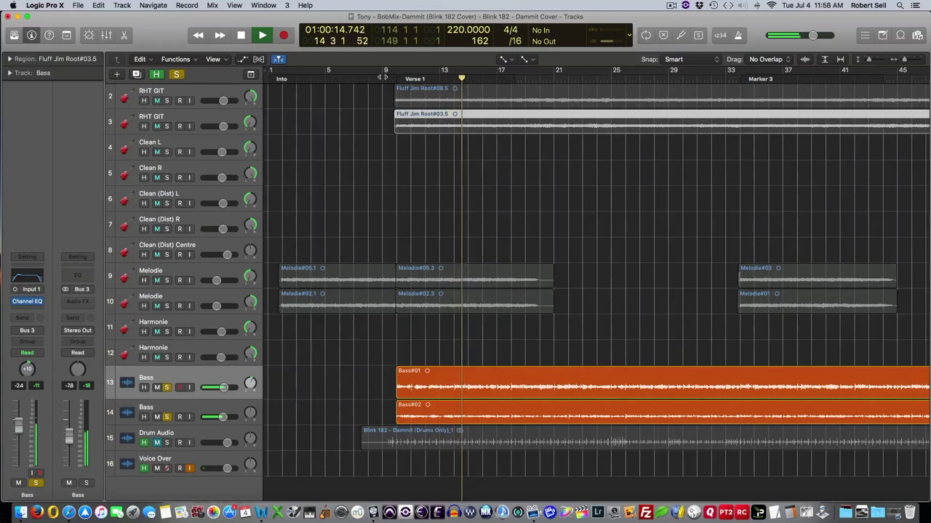
key("space")
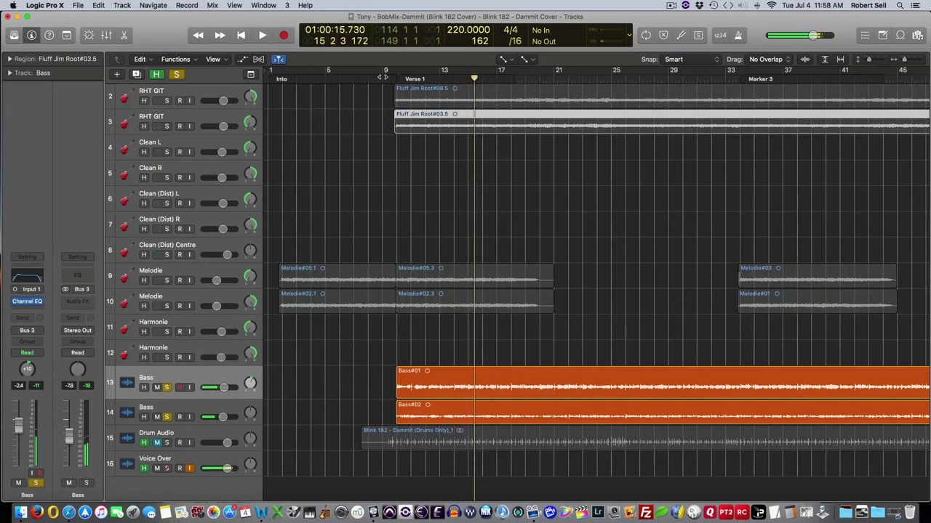
scroll(416, 389, "right", 1)
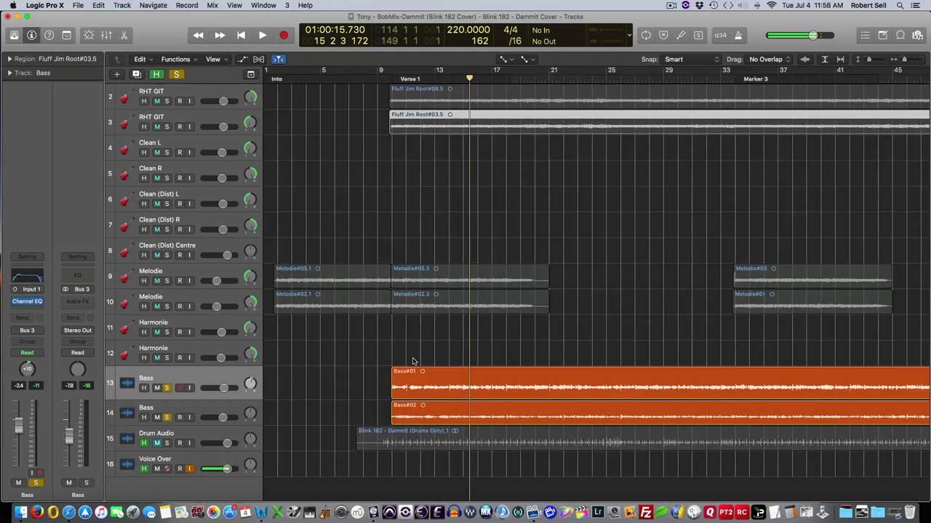
- Mute the second Bass track, un-solo the first, and select the Bass#01 region
left_click(157, 417)
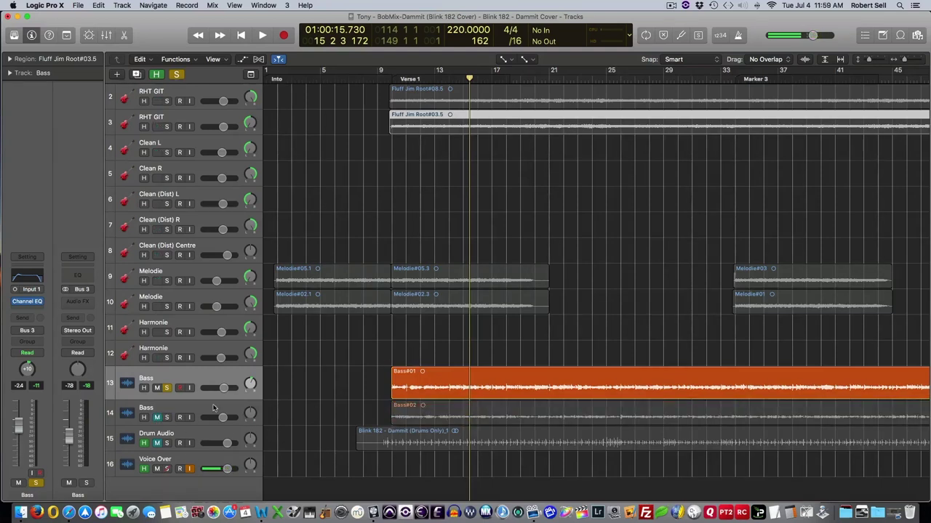
left_click(167, 388)
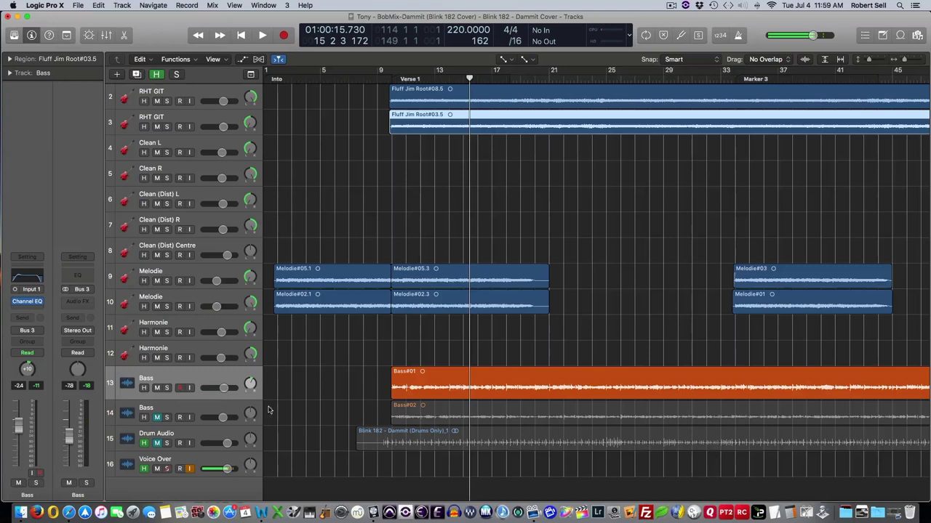
left_click(191, 380)
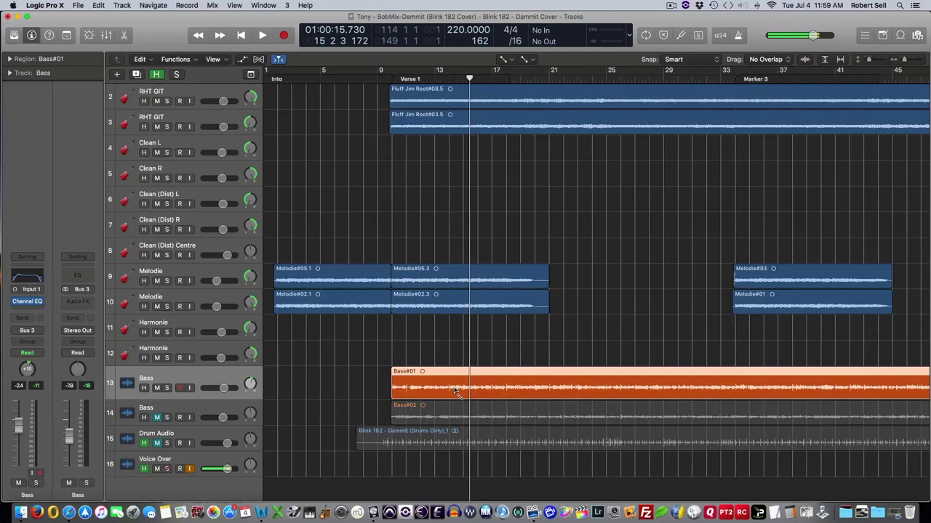
- In the note-frequency PDF, mark 41.2 Hz (E1), 65.41 Hz (C2) and 43.65 Hz (F1)
left_click(80, 510)
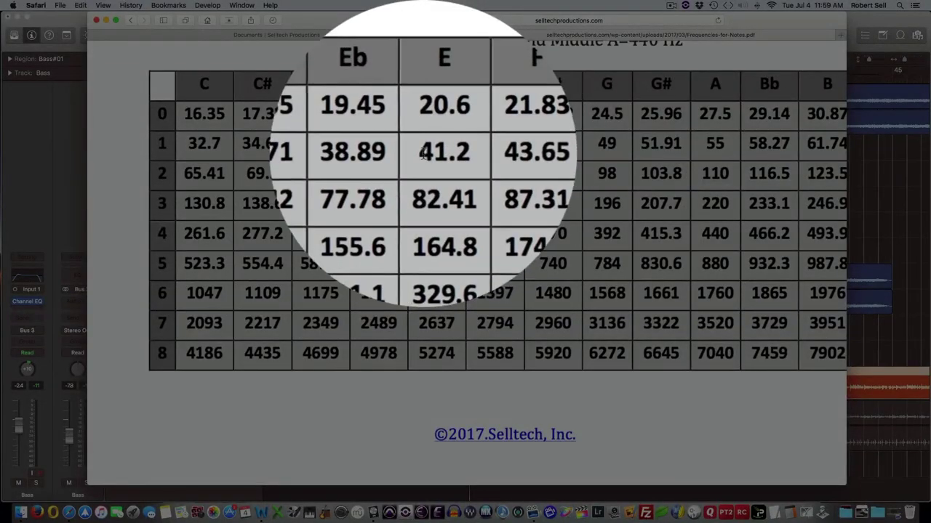
double_click(423, 153)
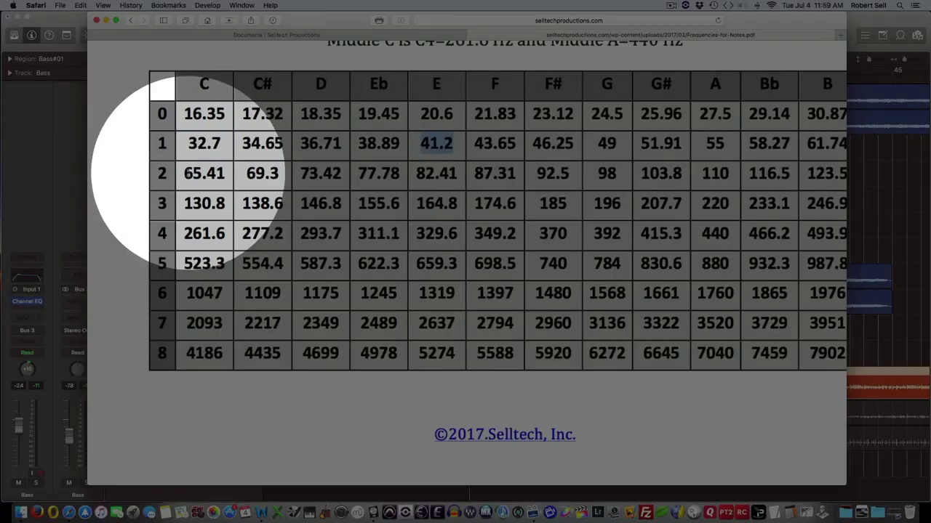
double_click(196, 174)
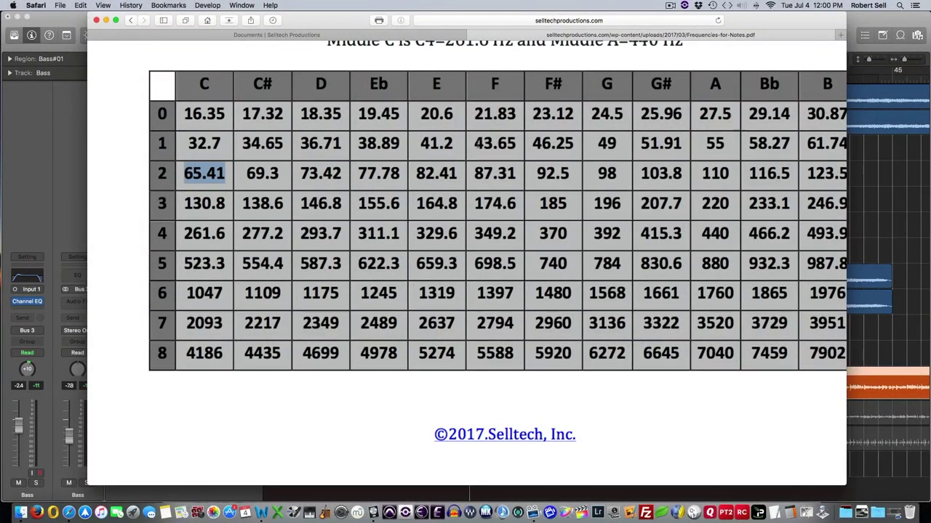
double_click(477, 143)
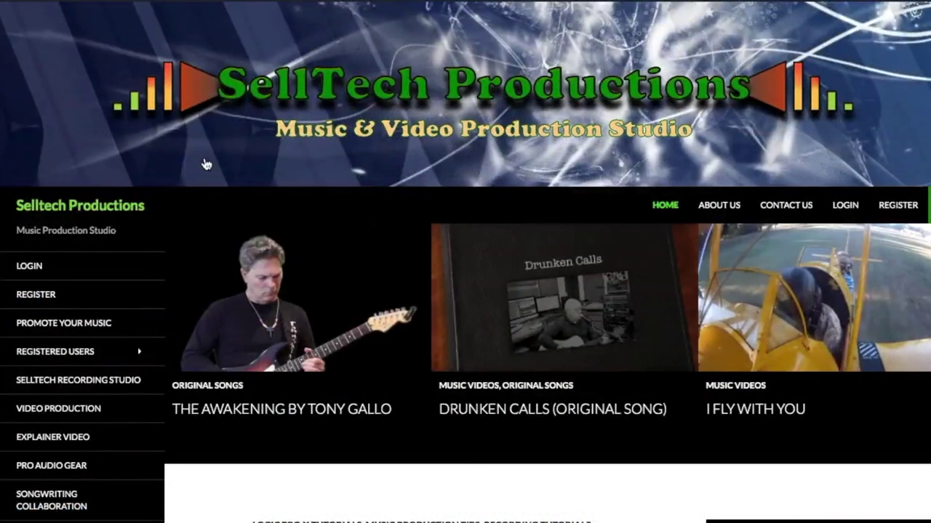
- Go to Registered Users > Documents on the SellTech Productions site
mouse_move(109, 349)
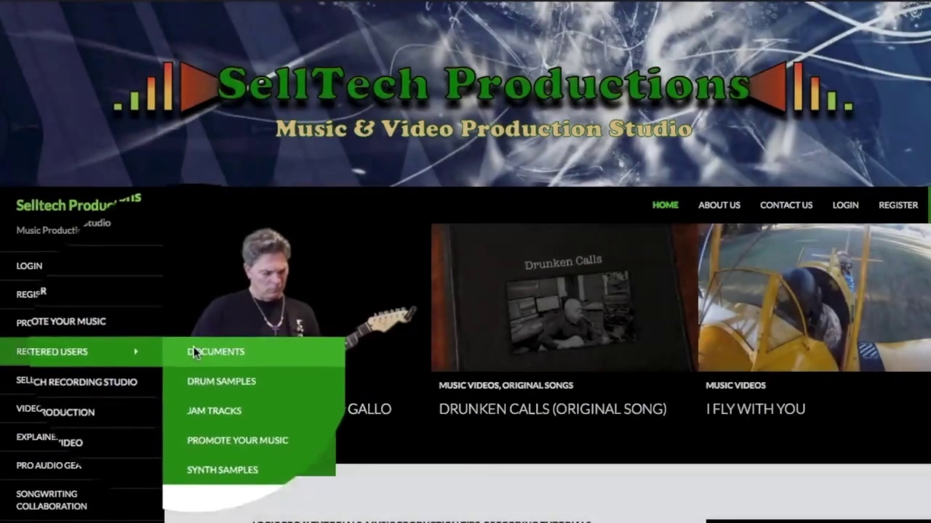
left_click(193, 354)
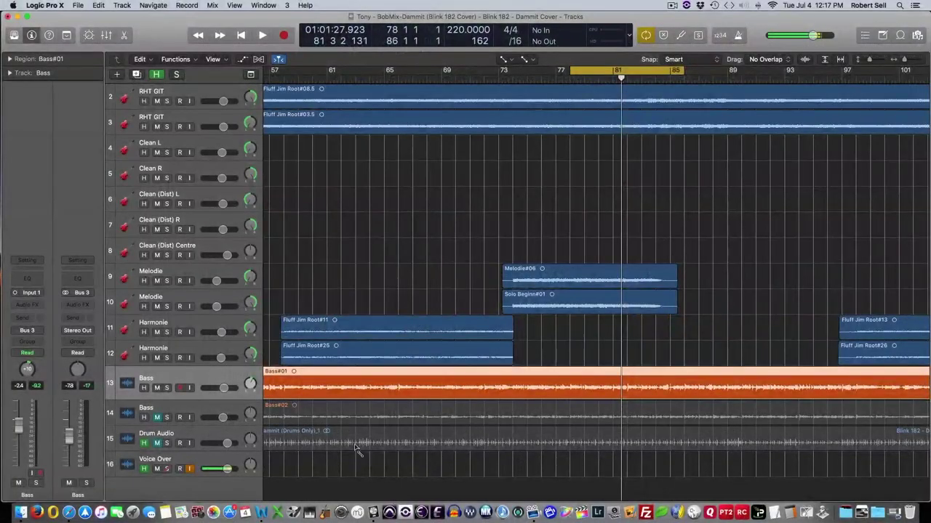
- Solo the Bass, open its Channel EQ with the Analyzer running, and move the low shelf to 86 Hz
left_click(167, 387)
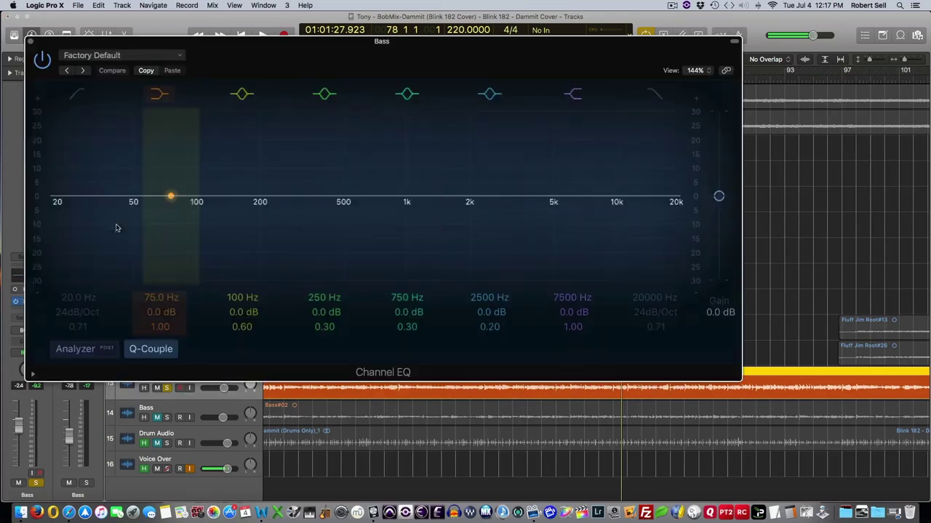
left_click(28, 281)
left_click(86, 349)
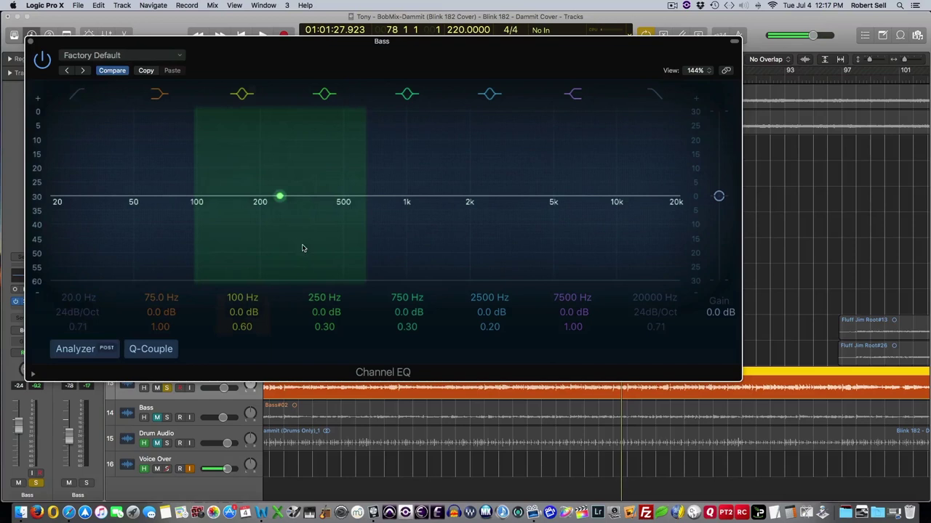
left_click_drag(424, 43, 501, 44)
key("space")
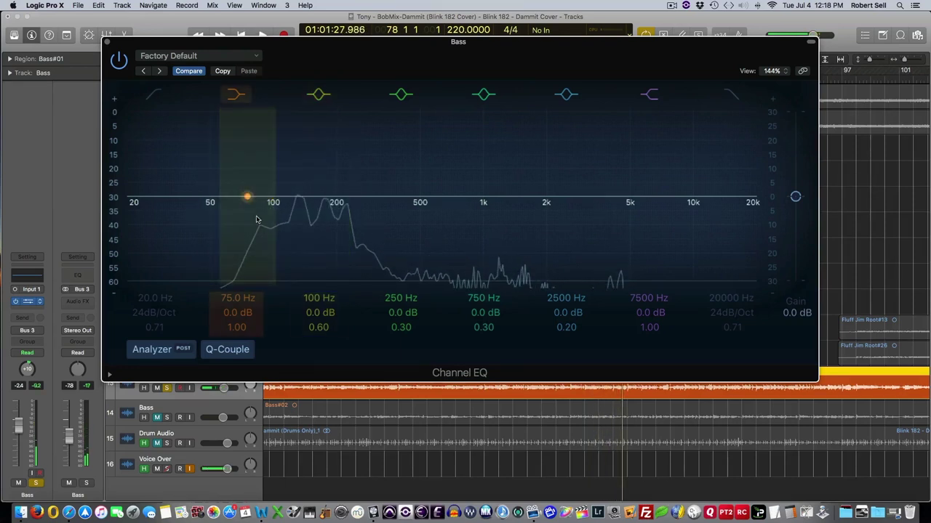
left_click_drag(247, 198, 260, 199)
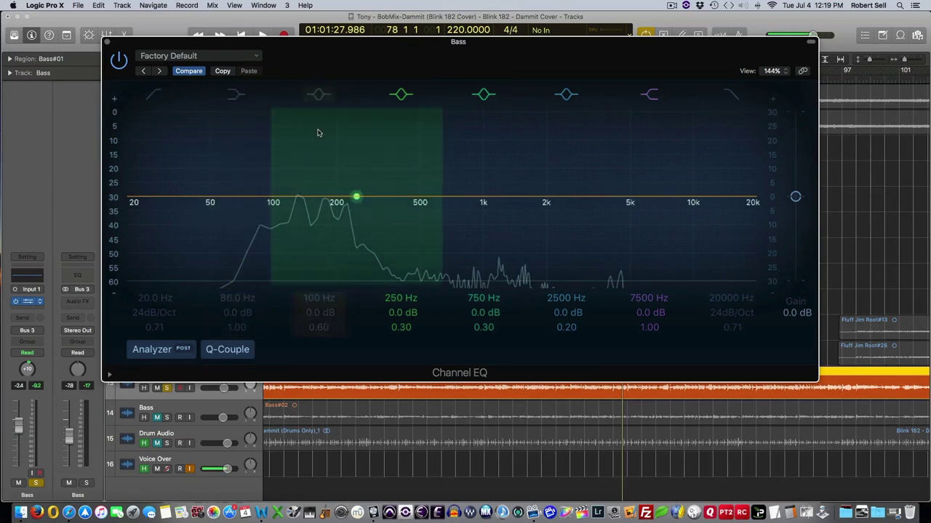
- Move the 250 Hz bell to about 100 Hz with +8 dB gain and enable a 52 Hz low cut
left_click_drag(356, 197, 238, 170)
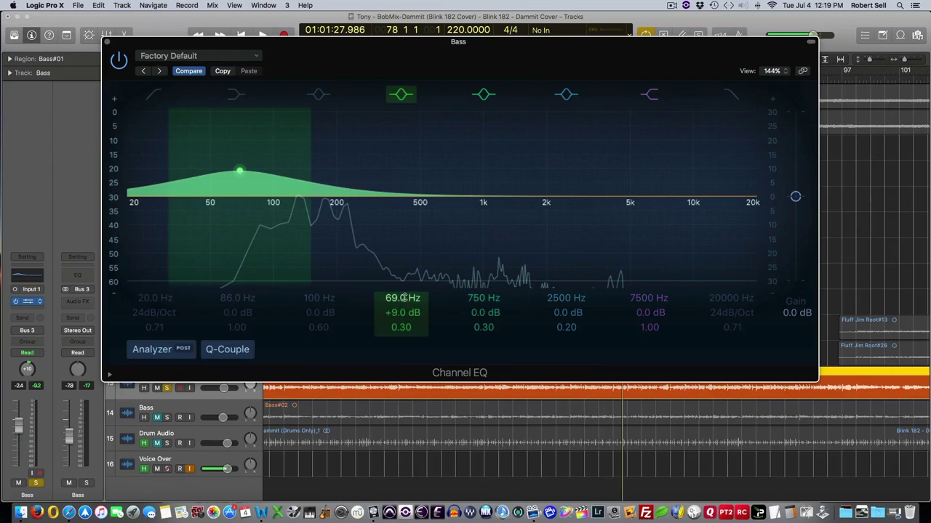
left_click_drag(402, 299, 402, 336)
key("space")
mouse_move(402, 298)
left_mouse_down()
mouse_move(402, 271)
mouse_move(405, 313)
left_mouse_up()
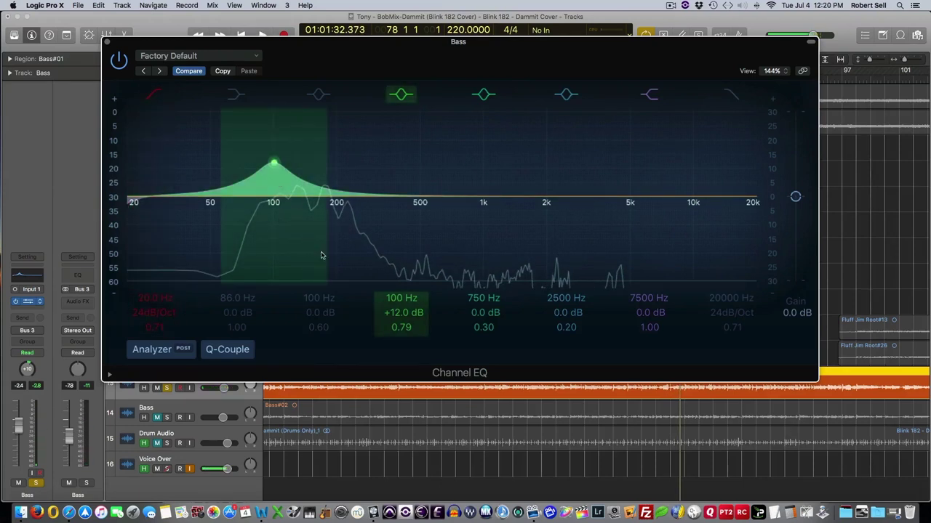
left_click_drag(322, 255, 322, 284)
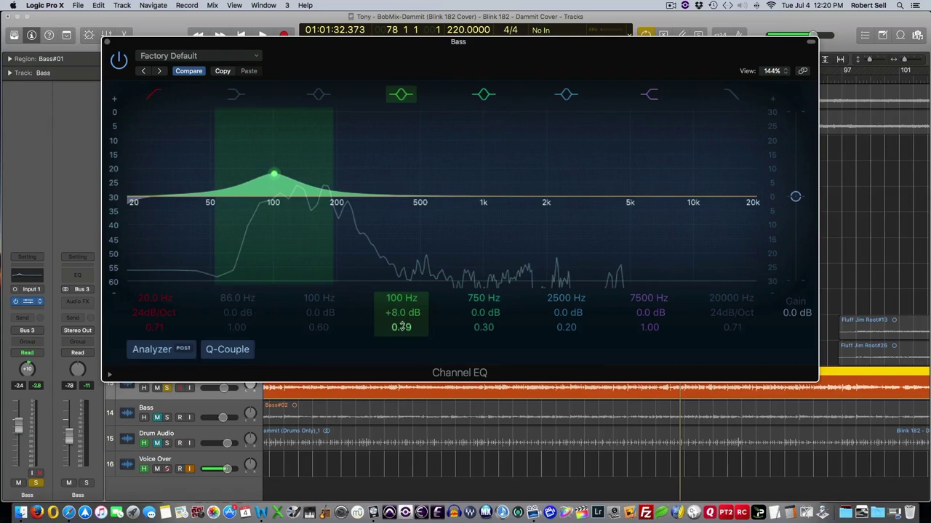
left_click_drag(129, 202, 211, 203)
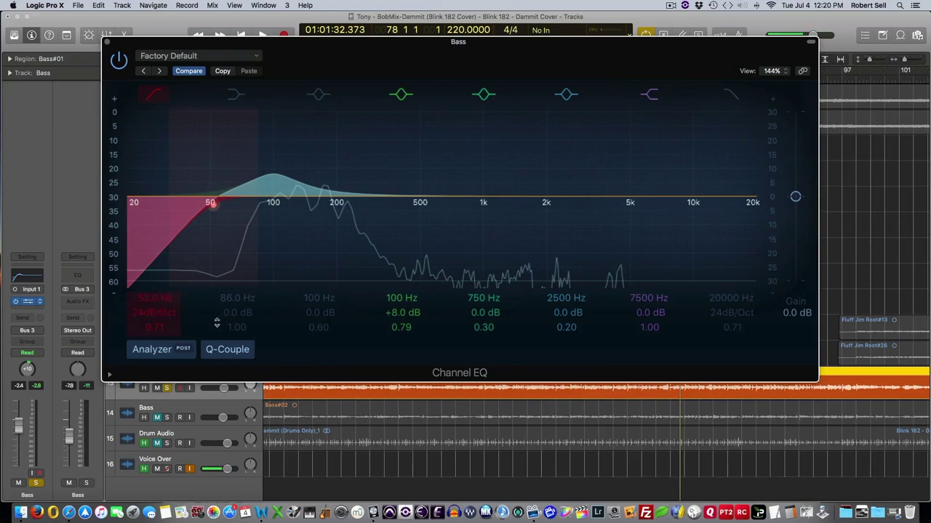
- Close the Channel EQ and send the Bass track to Bus 10
key("super+w")
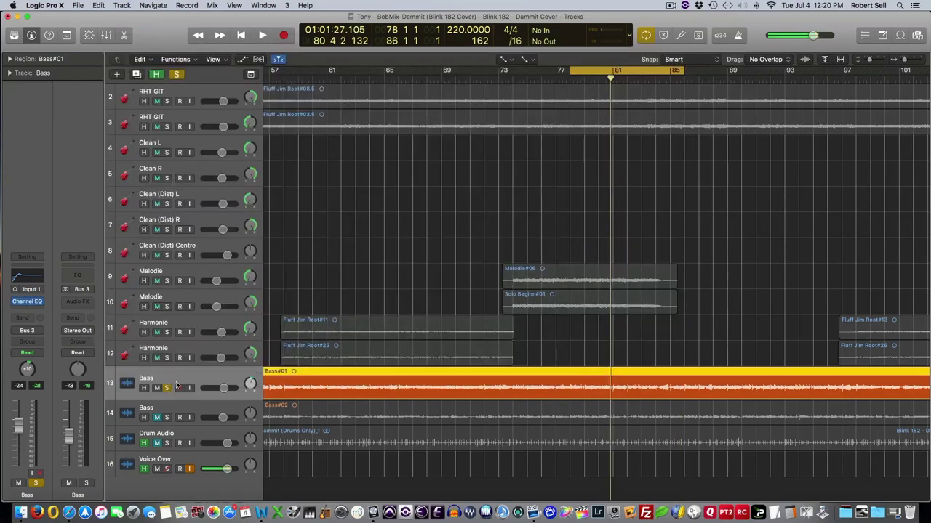
left_click(30, 320)
mouse_move(33, 366)
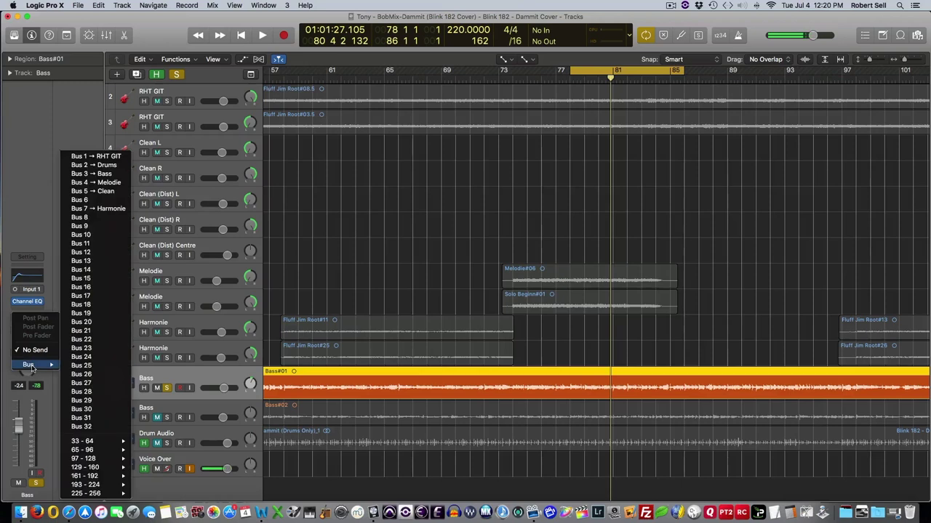
left_click(81, 235)
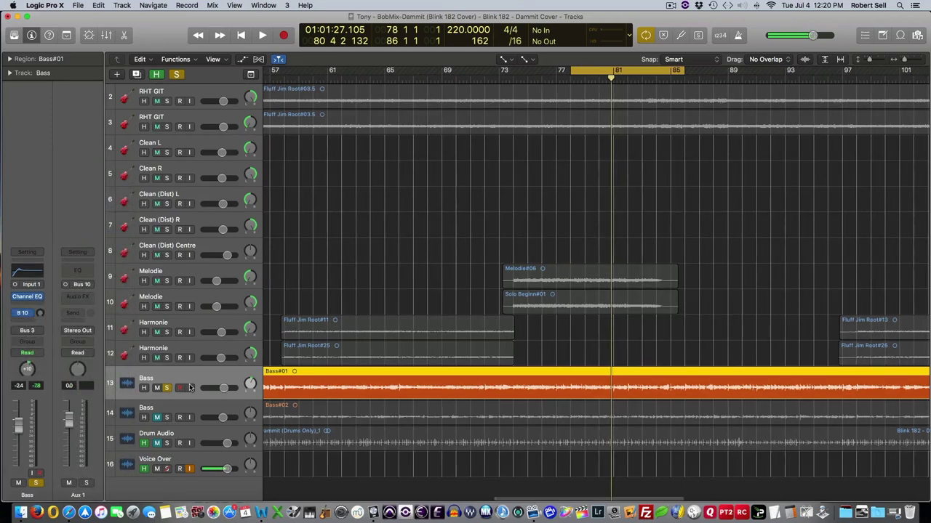
- In the mixer, open Aux 1's empty Audio FX slot and go to Distortion > Distortion II
key("x")
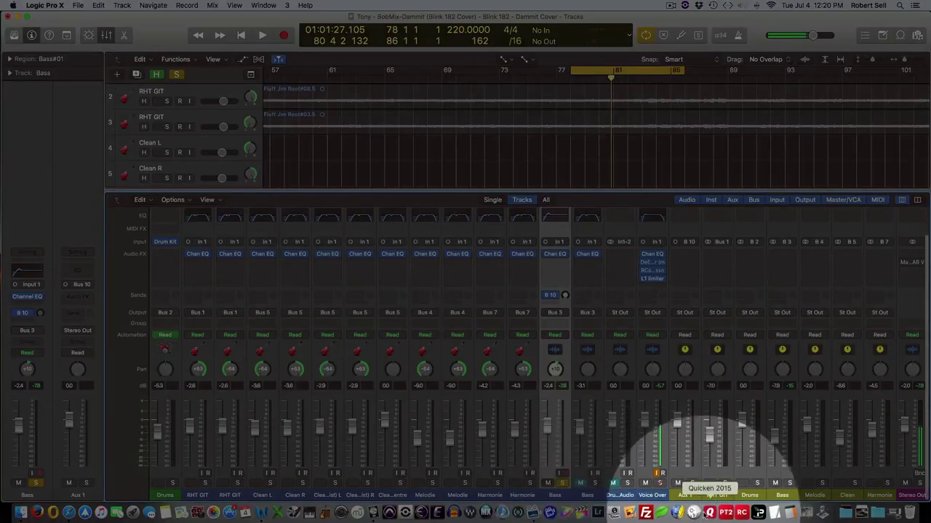
left_click(680, 425)
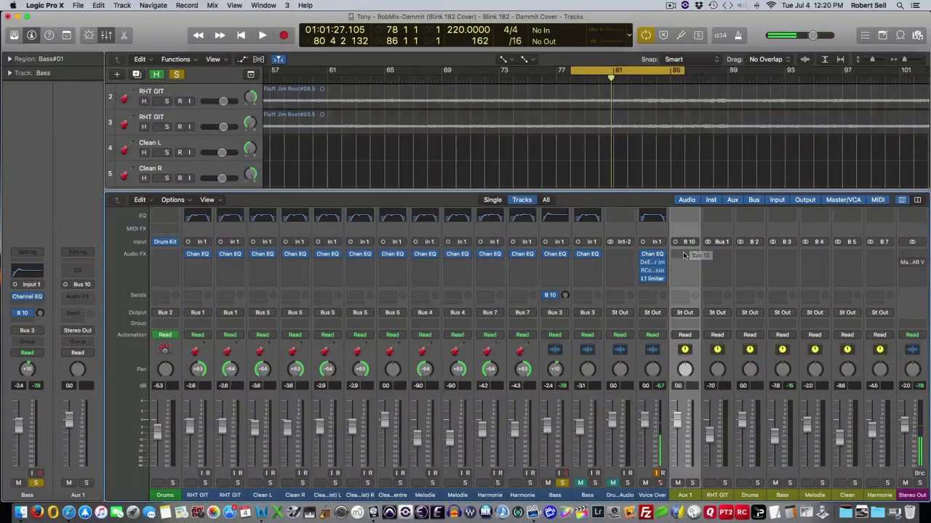
left_click(684, 254)
mouse_move(699, 387)
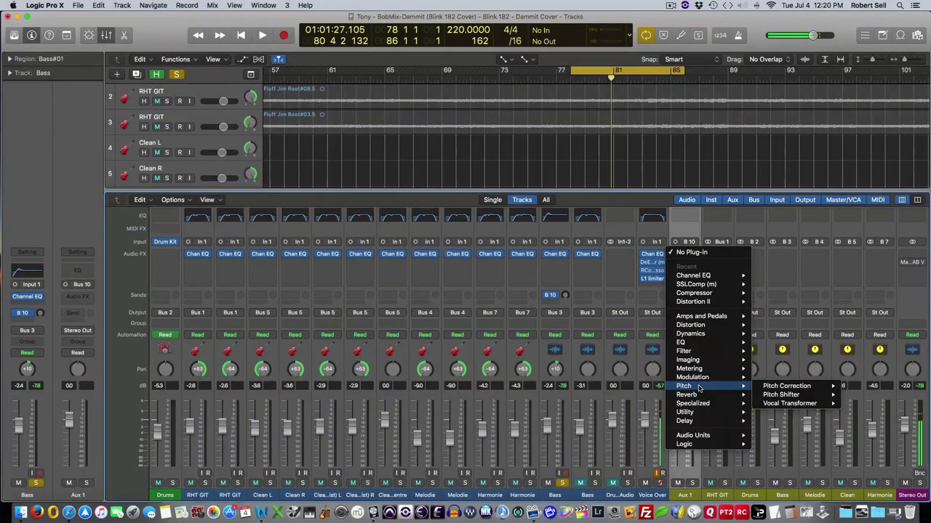
mouse_move(700, 331)
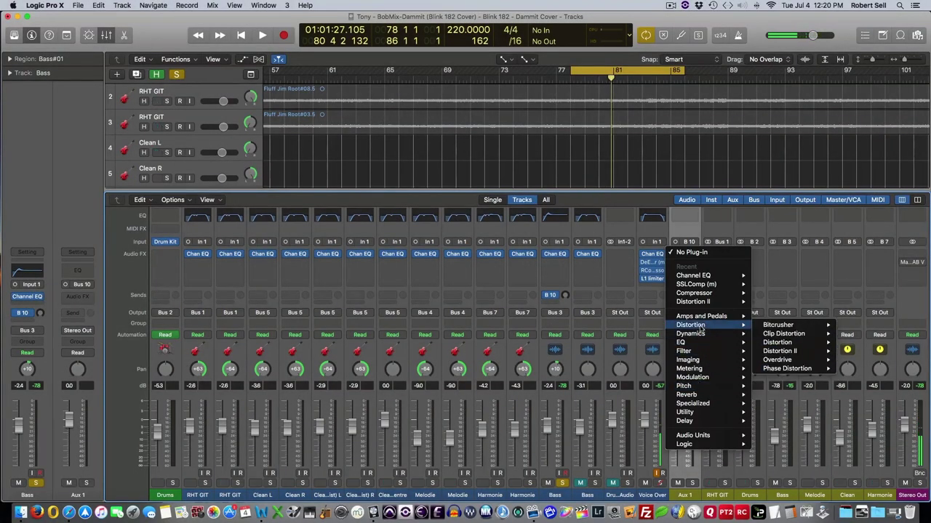
- Insert a mono Distortion II on Aux 1
mouse_move(800, 354)
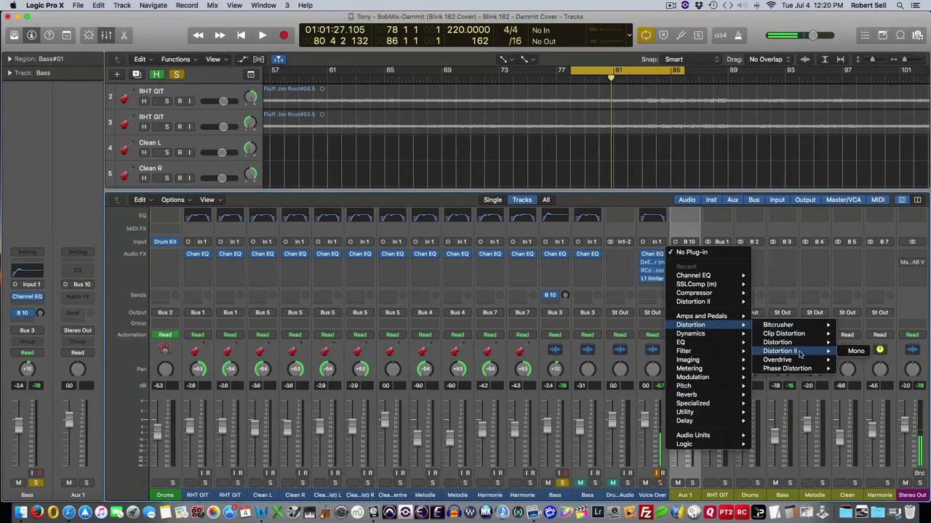
left_click(856, 351)
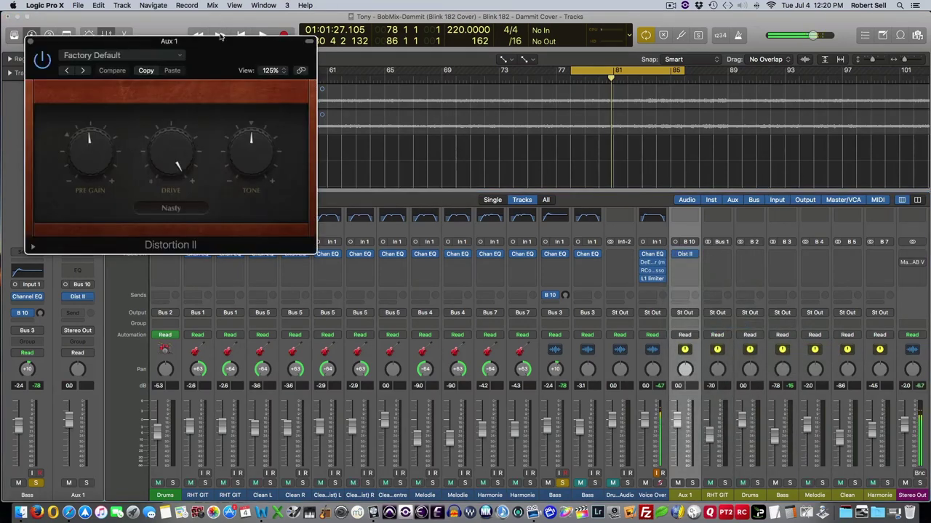
left_click_drag(214, 46, 411, 68)
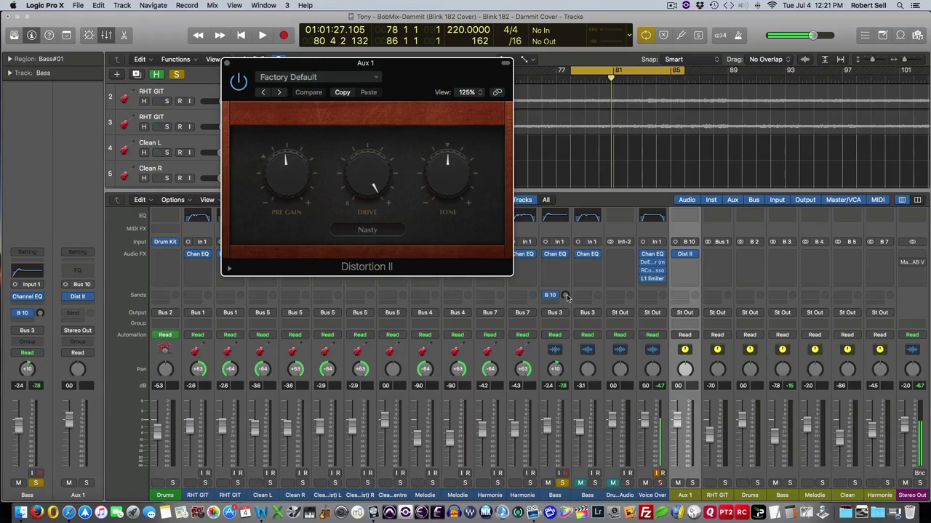
- Set the Bass Bus 10 send to 0 dB, lower Aux 1's level, and audition with and without Aux 1
left_click(566, 296)
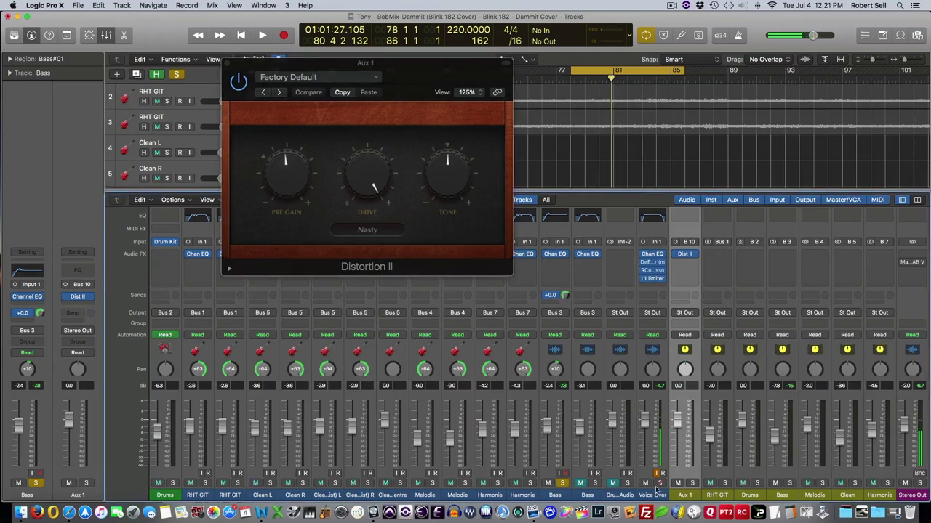
left_click_drag(680, 422, 678, 442)
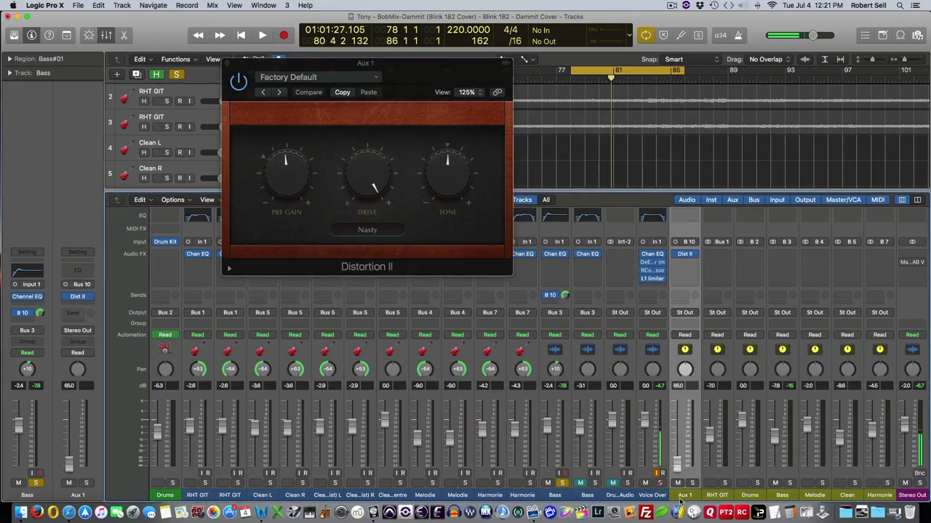
key("space")
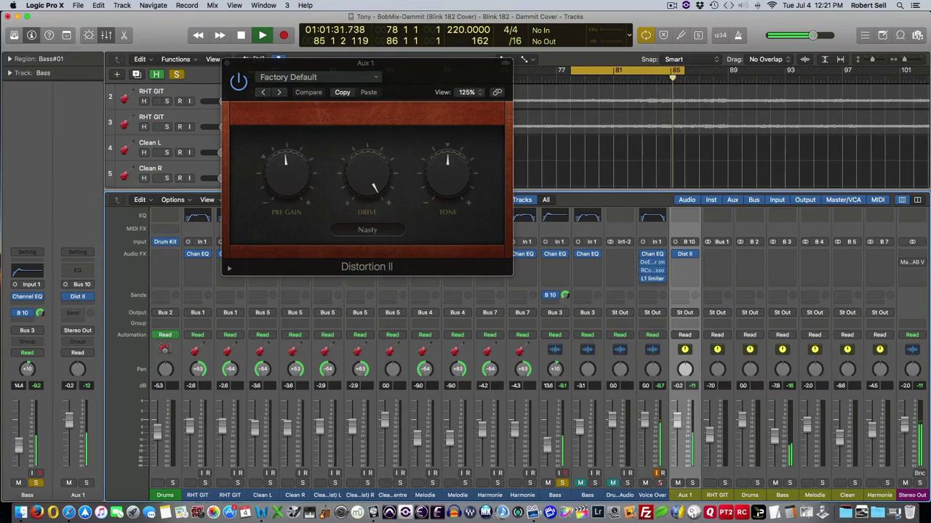
left_click(678, 483)
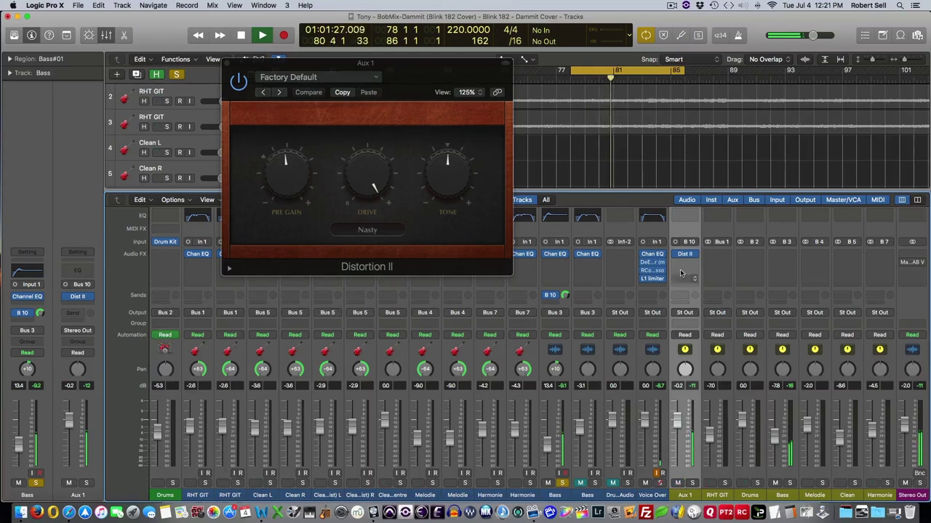
- Adjust Distortion II's pre gain and soften its tone
left_click(682, 255)
left_click(682, 255)
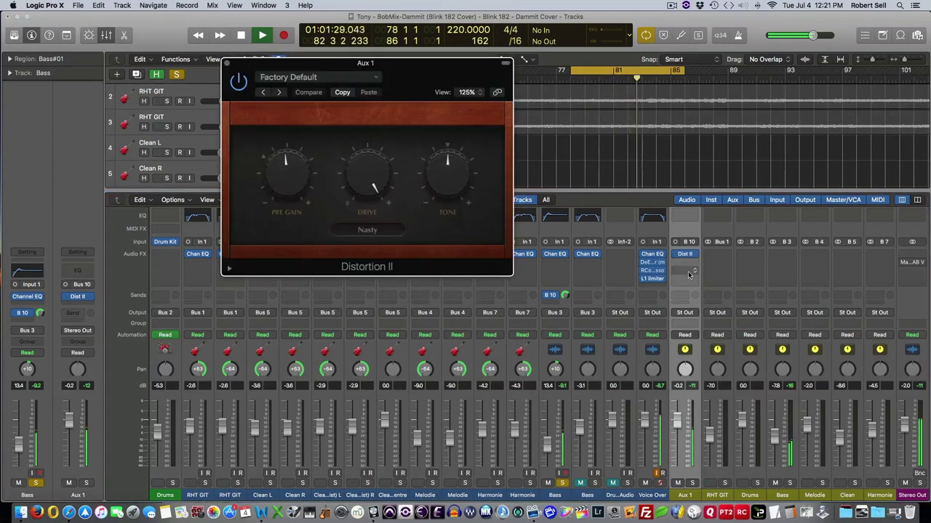
left_click_drag(294, 195, 292, 161)
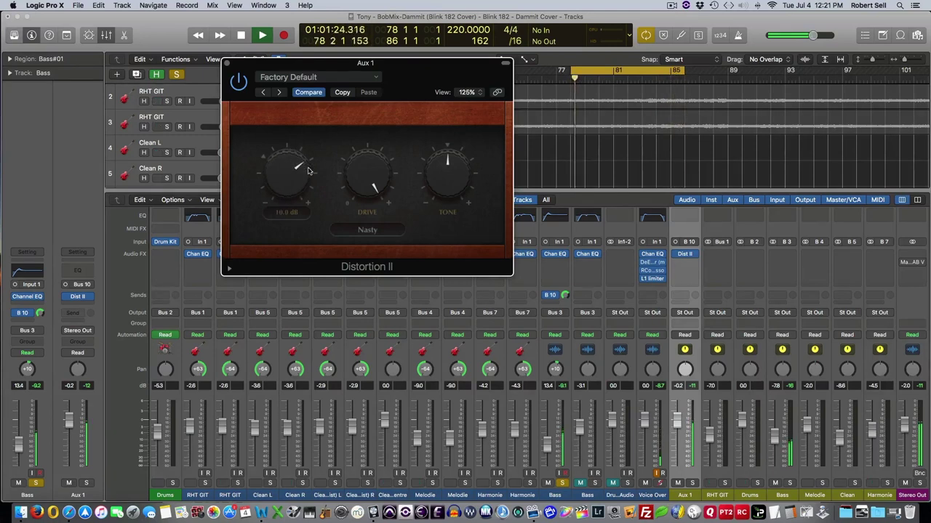
left_click_drag(447, 166, 428, 153)
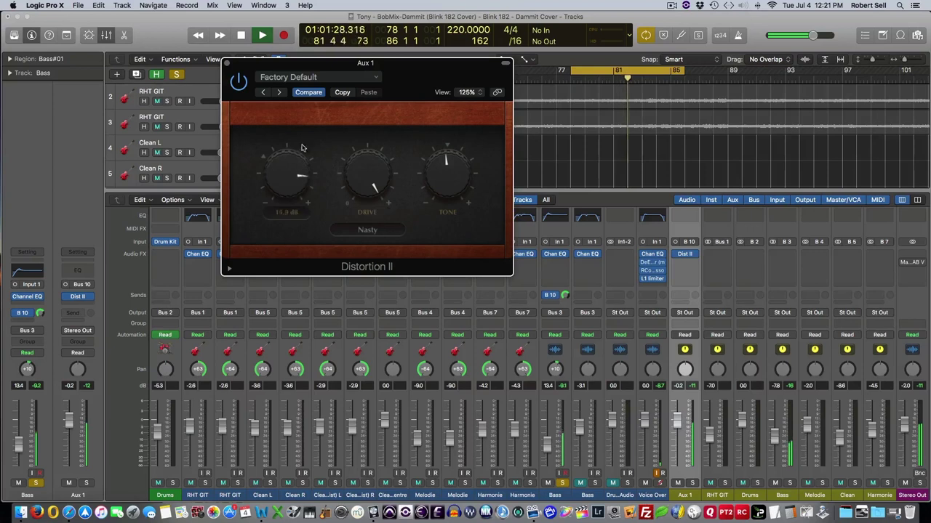
left_click_drag(297, 119, 307, 161)
- Set Aux 1's Compressor after Distortion II to the Vintage FET model and audition it
key("space")
left_click(227, 64)
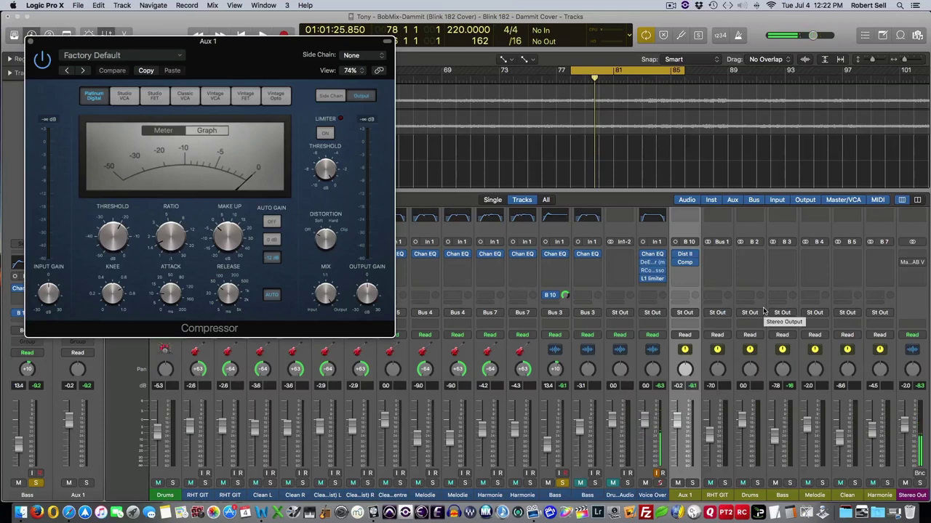
left_click(243, 99)
key("space")
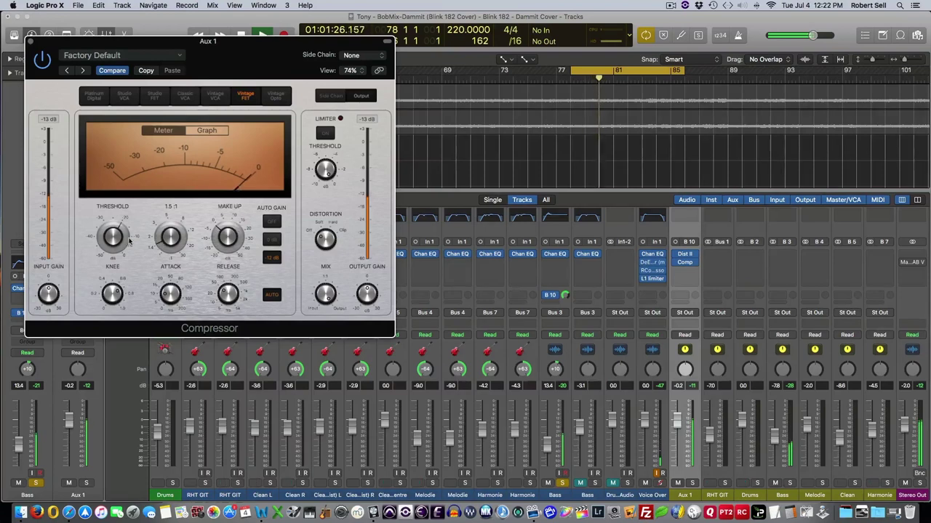
mouse_move(683, 264)
left_mouse_down()
mouse_move(684, 272)
mouse_move(686, 260)
left_mouse_up()
left_click(684, 262)
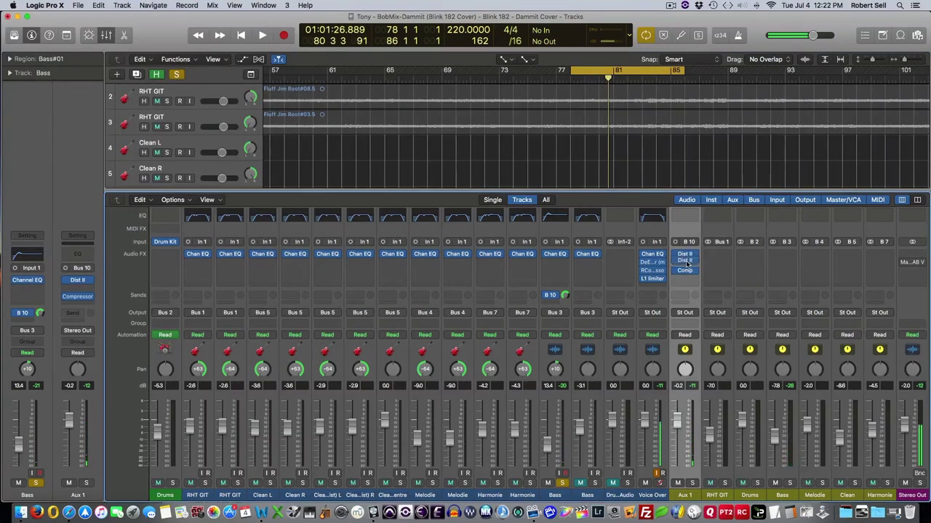
- Boost Aux 1's Channel EQ low band by +11.5 dB at 99 Hz, with the analyzer on
left_click(684, 216)
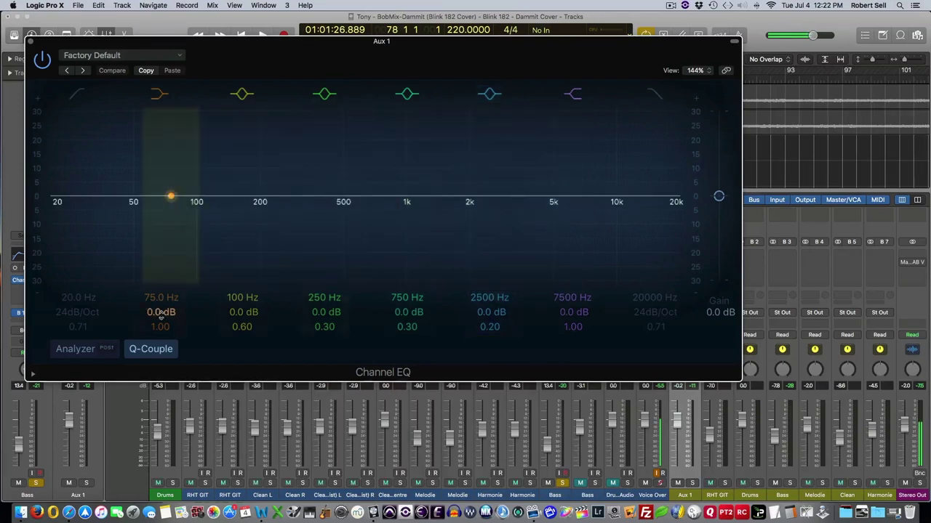
left_click_drag(196, 196, 197, 148)
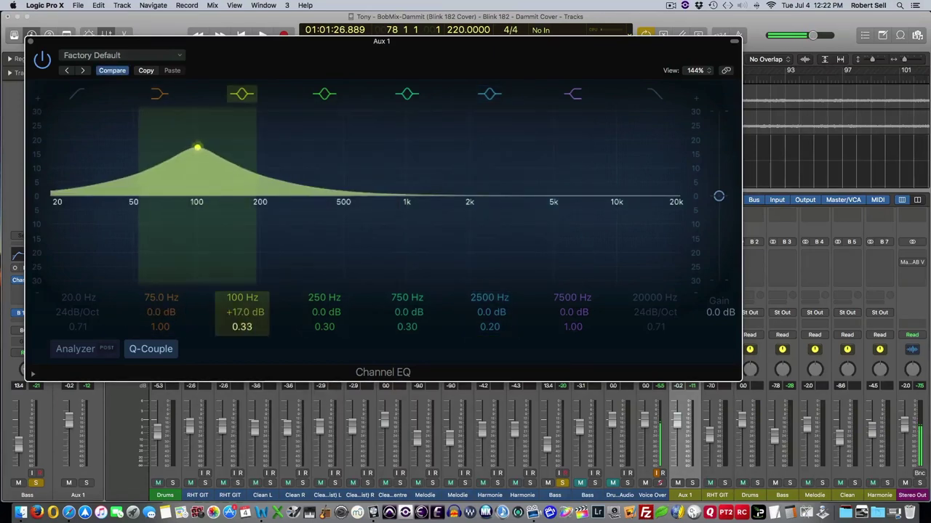
mouse_move(245, 312)
left_mouse_down()
mouse_move(243, 323)
mouse_move(243, 291)
mouse_move(243, 309)
left_mouse_up()
left_click(75, 349)
mouse_move(204, 148)
left_mouse_down()
mouse_move(216, 148)
mouse_move(194, 147)
mouse_move(205, 147)
left_mouse_up()
mouse_move(255, 299)
left_mouse_down()
mouse_move(246, 323)
mouse_move(246, 304)
mouse_move(246, 313)
left_mouse_up()
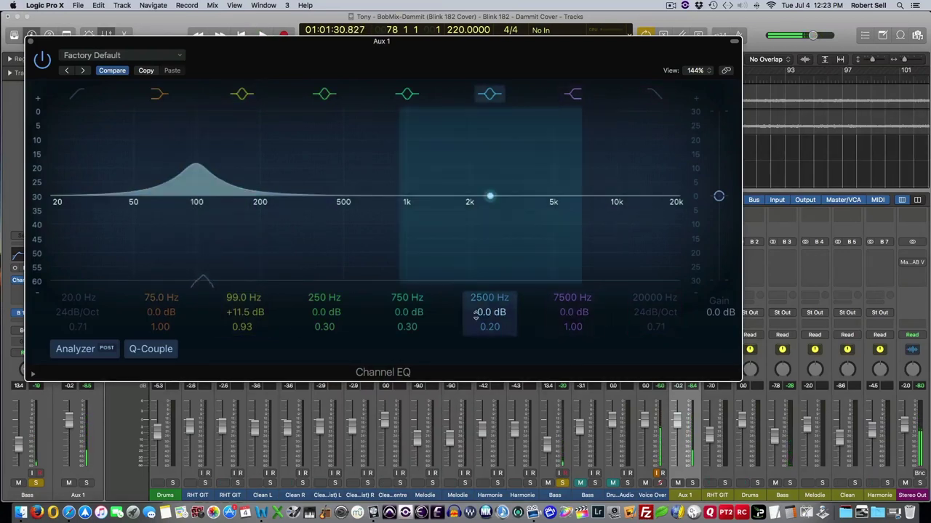
- Add a +10 dB boost at 3200 Hz, then compare the EQ bypassed and active during playback
mouse_move(485, 313)
left_mouse_down()
mouse_move(486, 298)
mouse_move(489, 329)
mouse_move(496, 288)
mouse_move(490, 331)
mouse_move(490, 287)
mouse_move(495, 313)
mouse_move(494, 302)
left_mouse_up()
key("space")
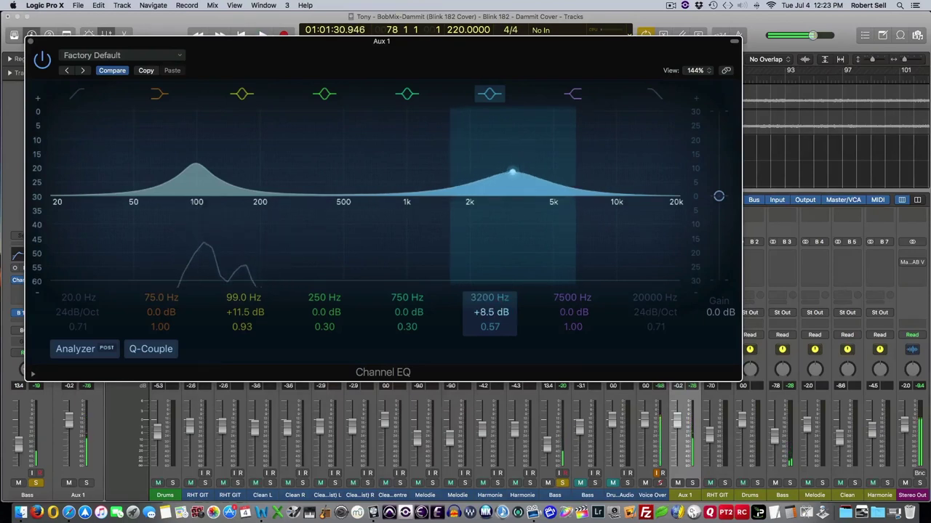
key("space")
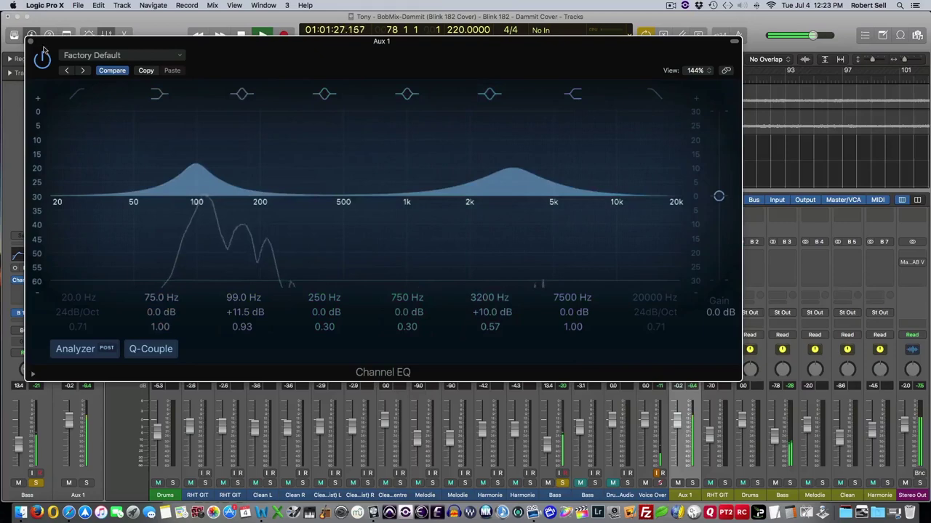
left_click(42, 59)
left_click(42, 59)
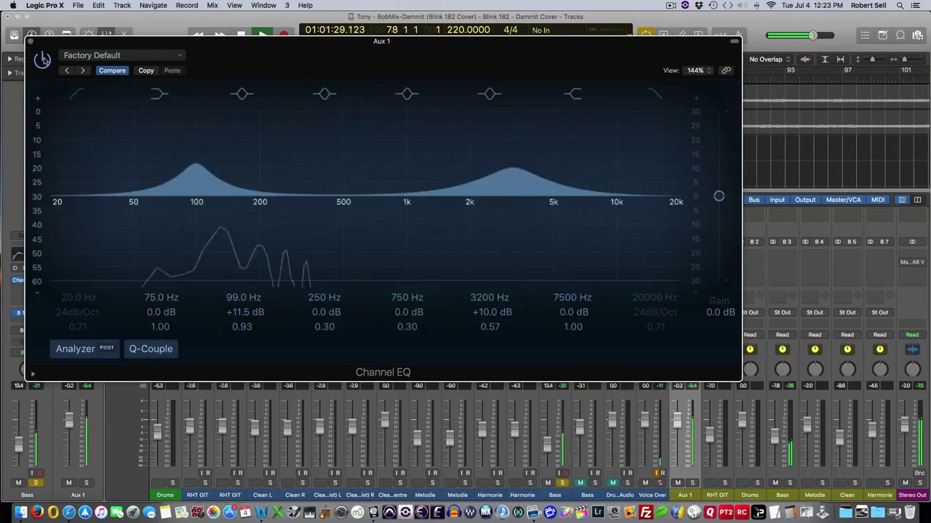
- Tune the Aux 1 compressor's ratio, set threshold to about -23 dB and make-up gain to 8.0 dB
left_click(29, 41)
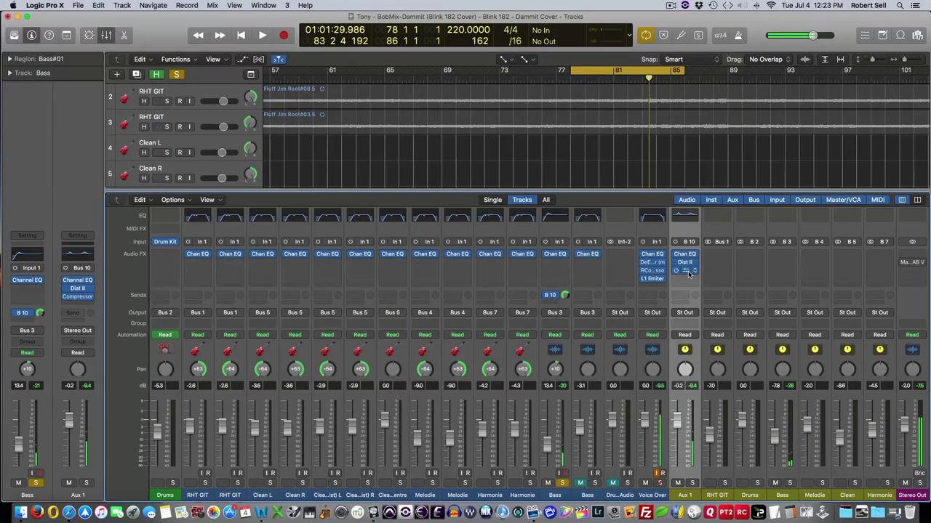
left_click(687, 271)
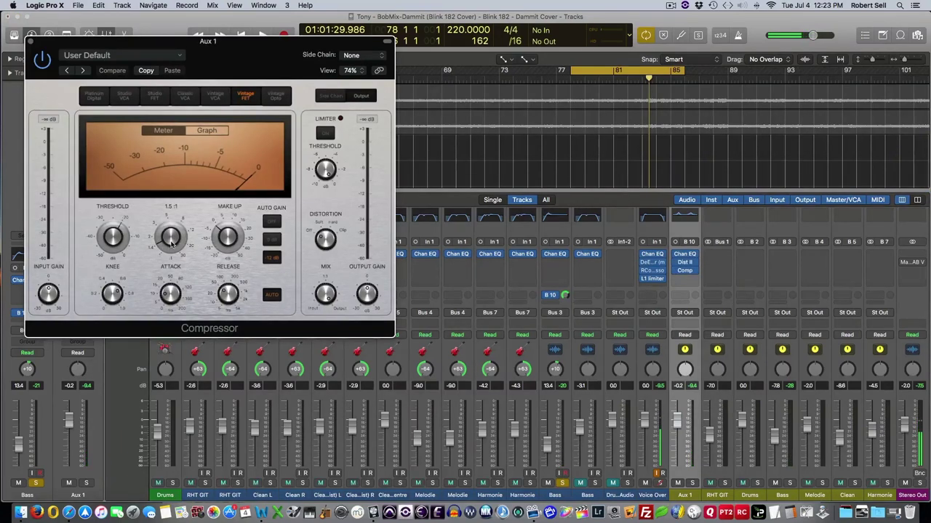
left_click_drag(171, 245, 171, 216)
left_click_drag(169, 180, 168, 188)
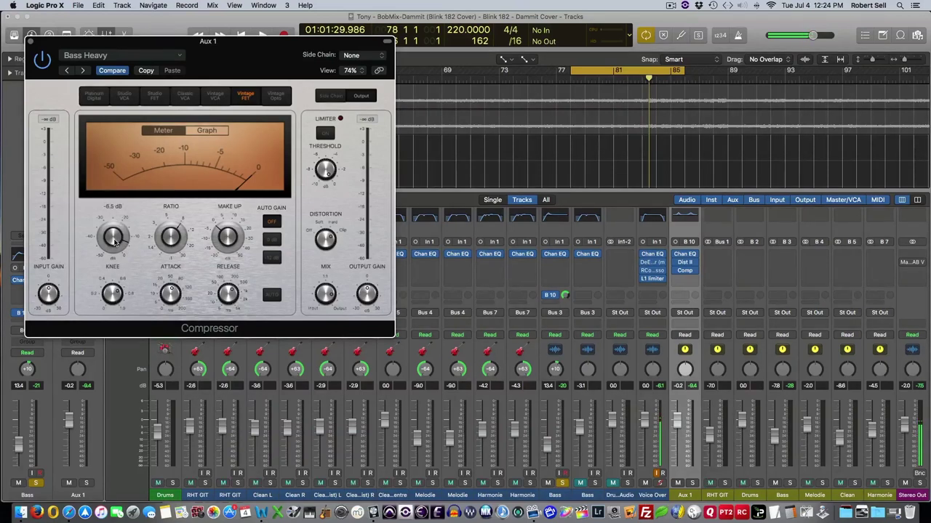
left_click_drag(114, 242, 125, 288)
left_click(226, 238)
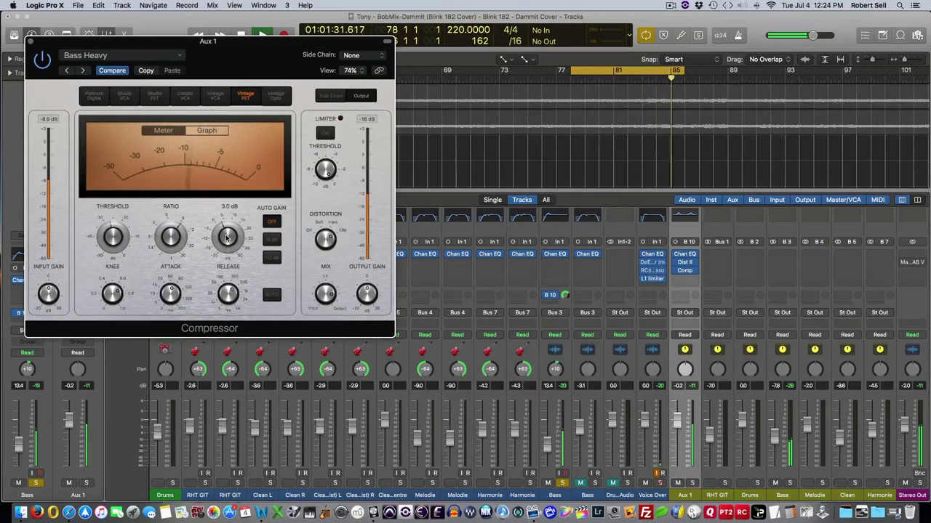
left_click_drag(115, 237, 115, 233)
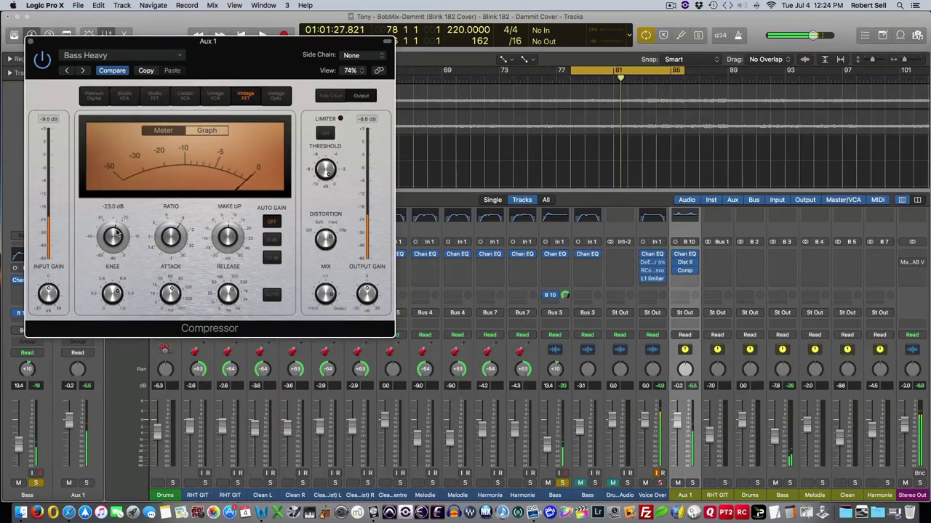
left_click_drag(227, 240, 231, 239)
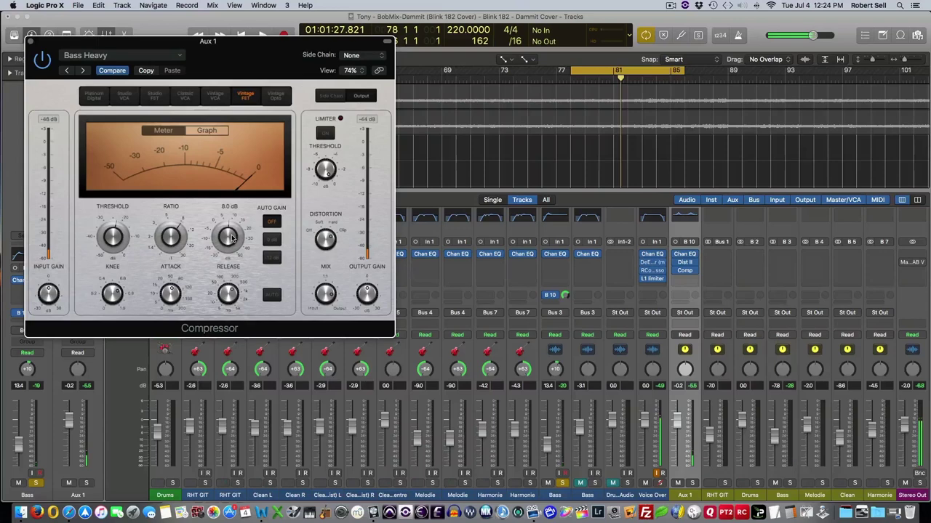
left_click(31, 42)
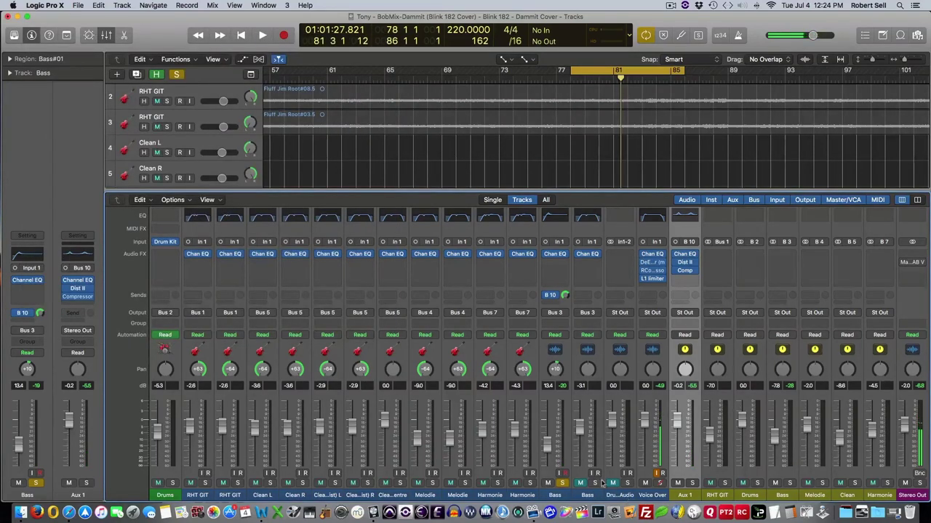
- Reset the Bass fader to 0 dB, rename Aux 1 'Side Chain Bass', and silence its fader for playback
left_click_drag(547, 441, 547, 440)
left_click(551, 434, "alt")
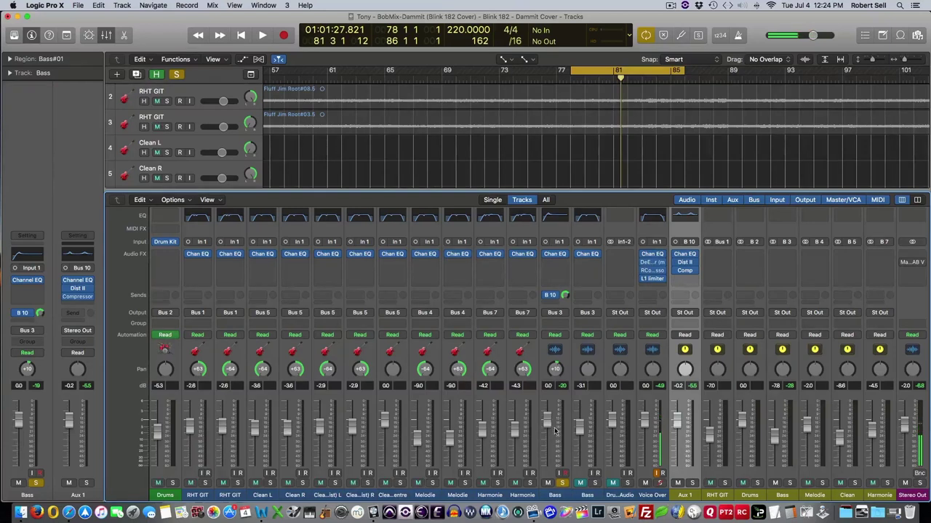
double_click(685, 495)
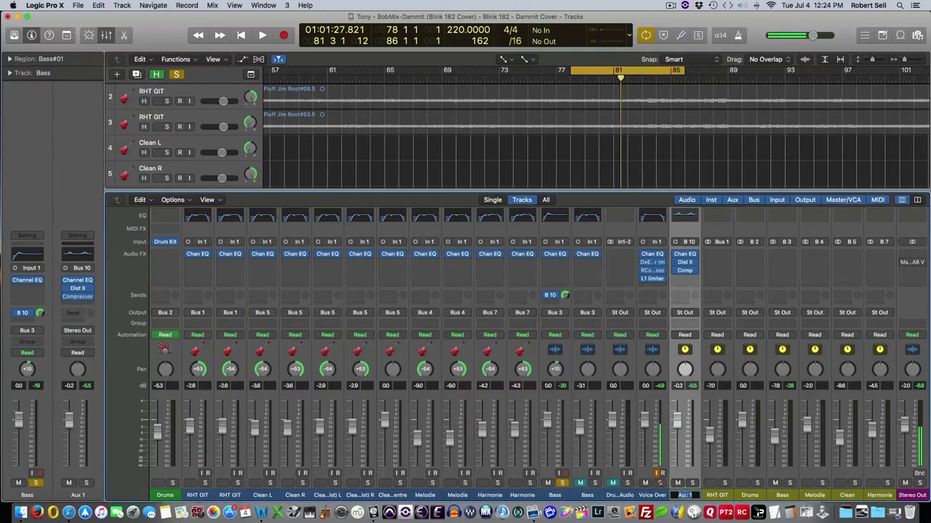
type("Side Chai")
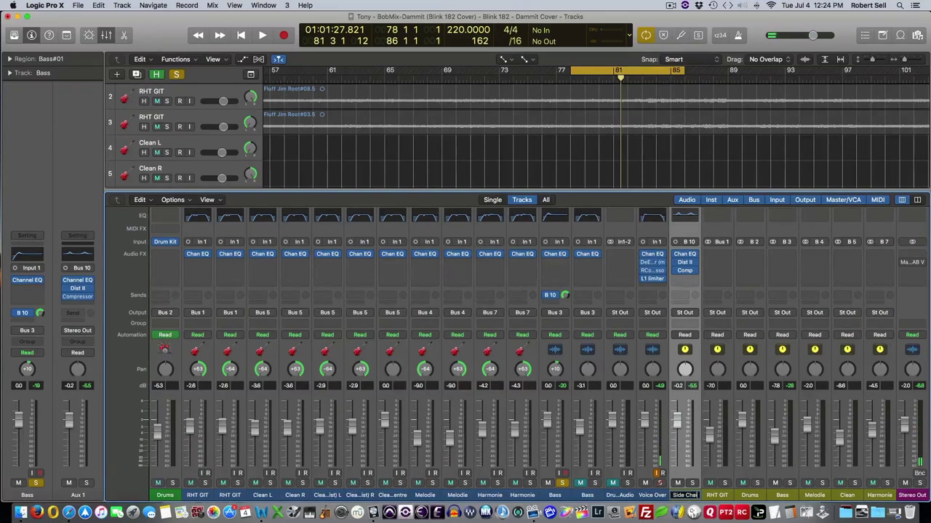
type("n Bass")
key("Return")
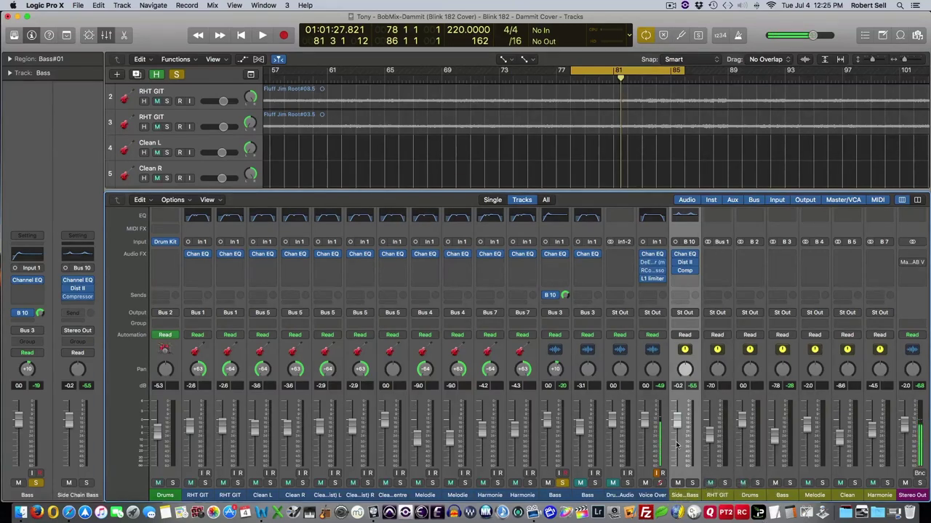
left_click_drag(676, 421, 677, 465)
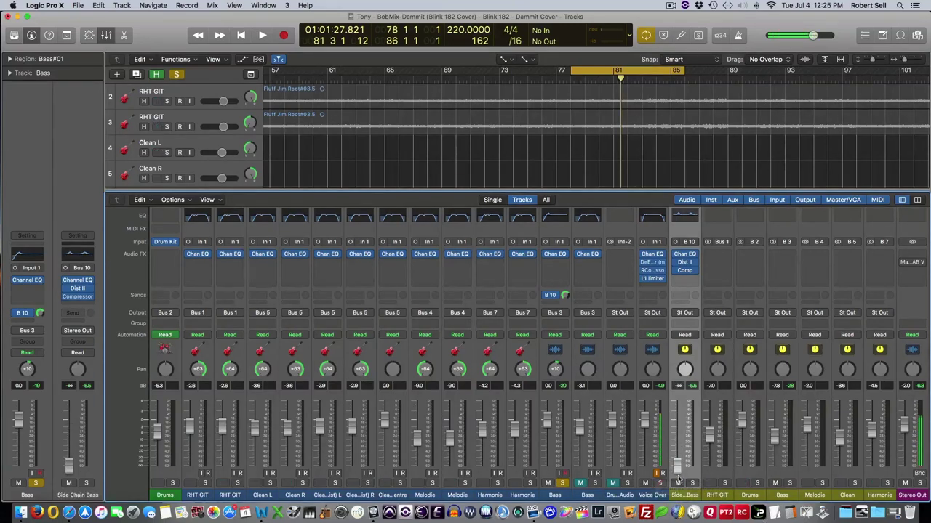
key("space")
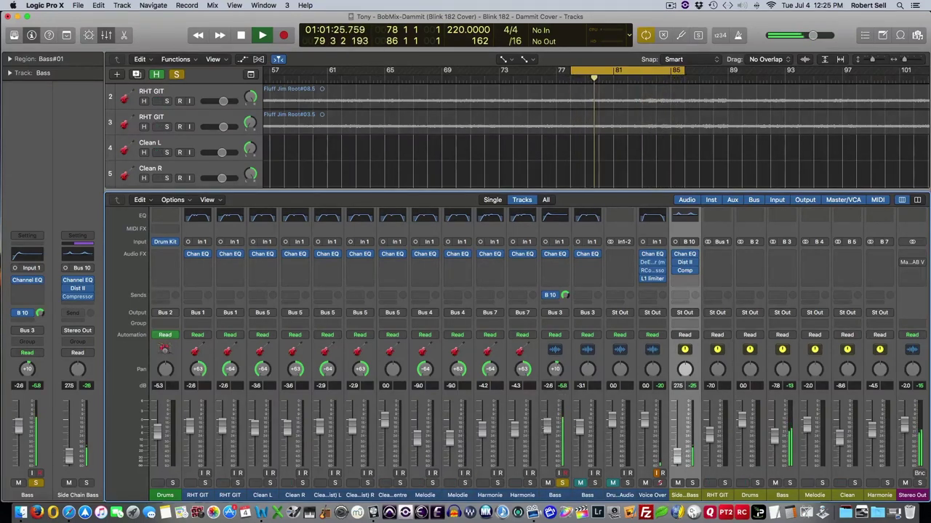
- Turn off the bars 77–85 cycle and play the whole song with the mixer visible
key("space")
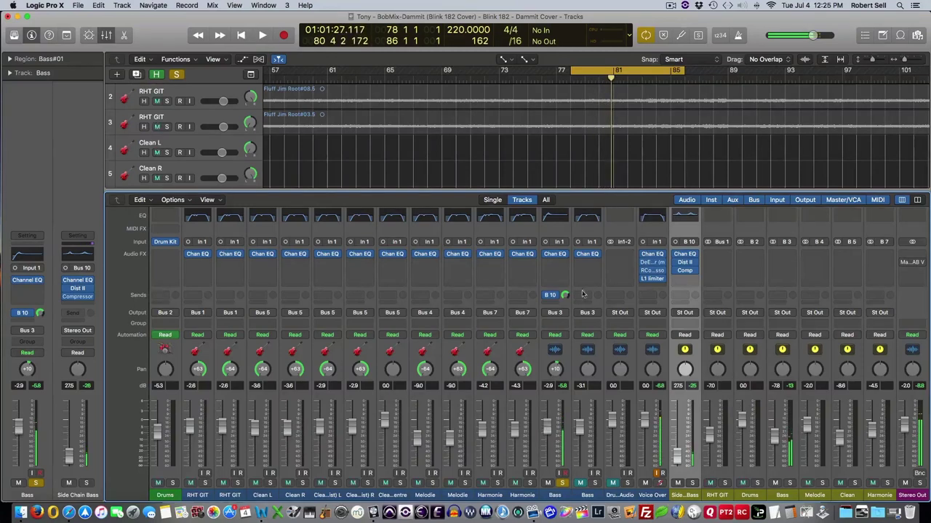
key("c")
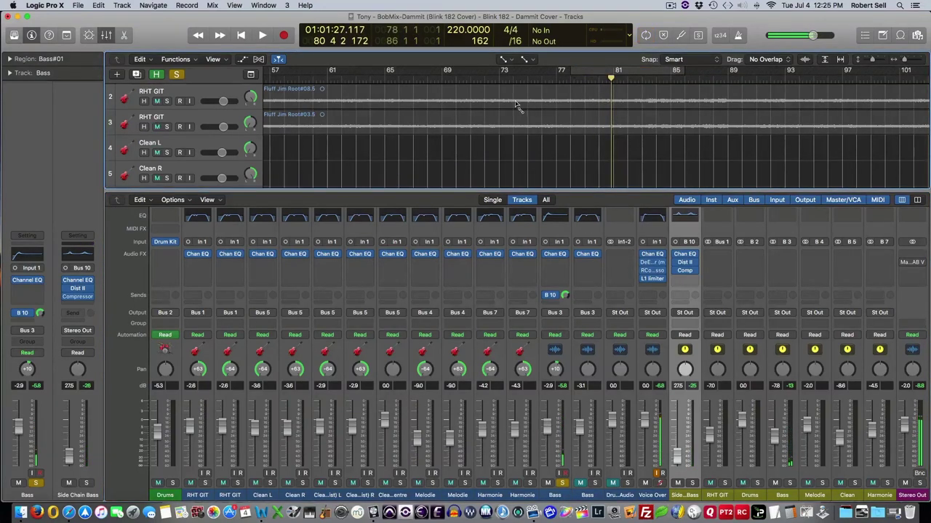
key("x")
key("space")
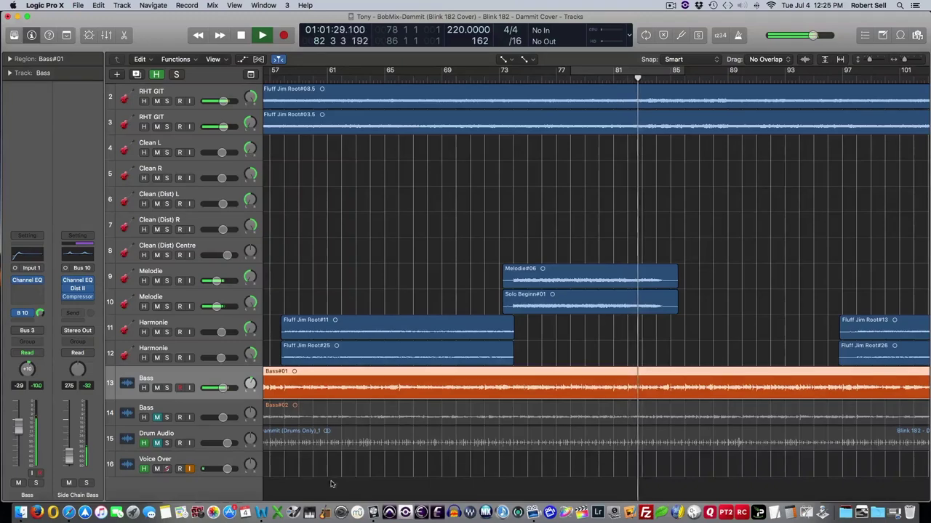
key("x")
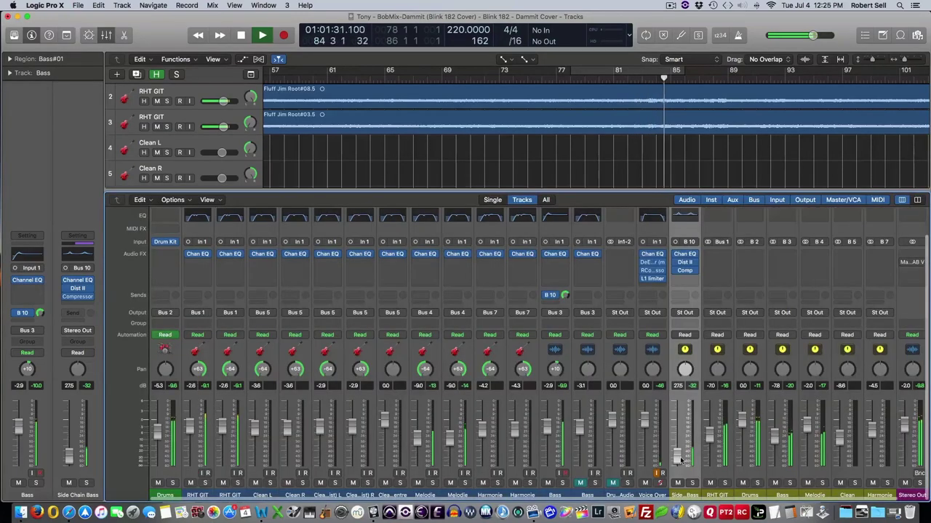
- Reset the Bass fader to 0.0 dB and trim Side Chain Bass to about 1.2 dB while listening
left_click_drag(680, 458, 678, 447)
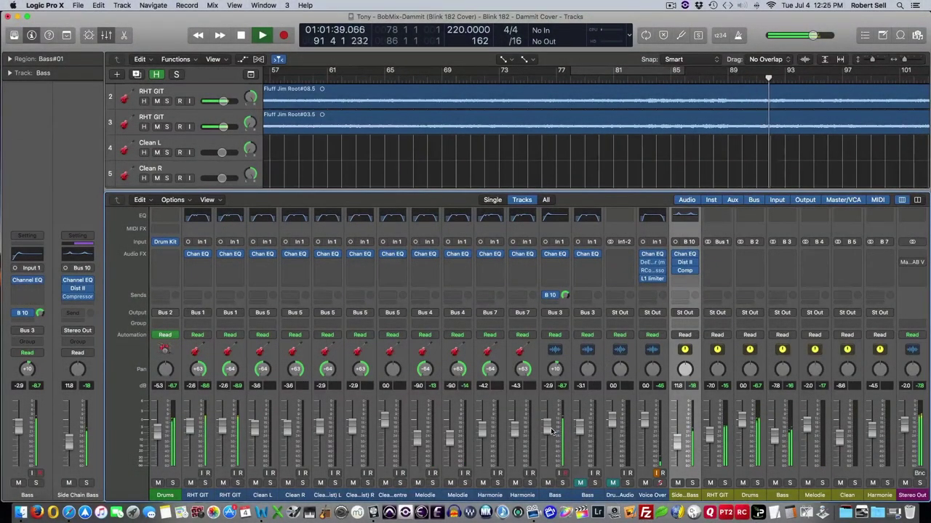
left_click(551, 432, "alt")
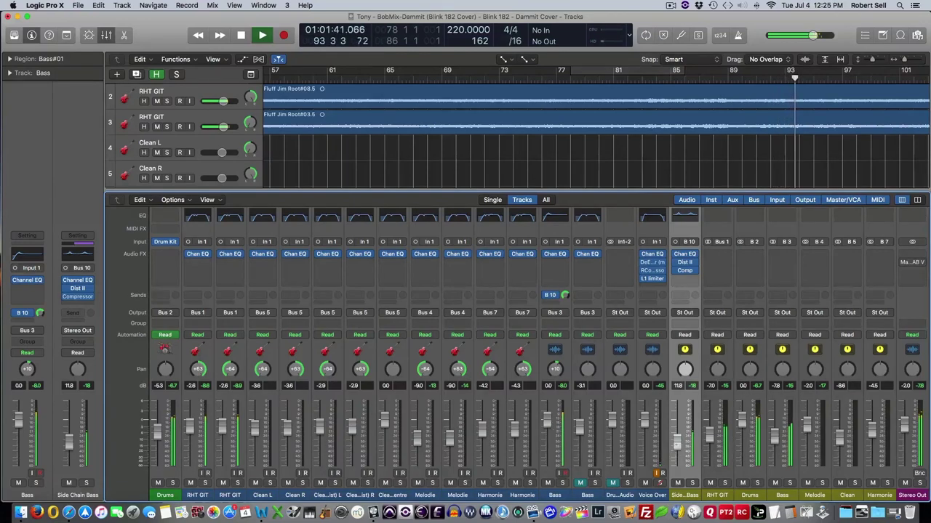
mouse_move(678, 443)
left_mouse_down()
mouse_move(675, 515)
mouse_move(677, 440)
mouse_move(676, 452)
left_mouse_up()
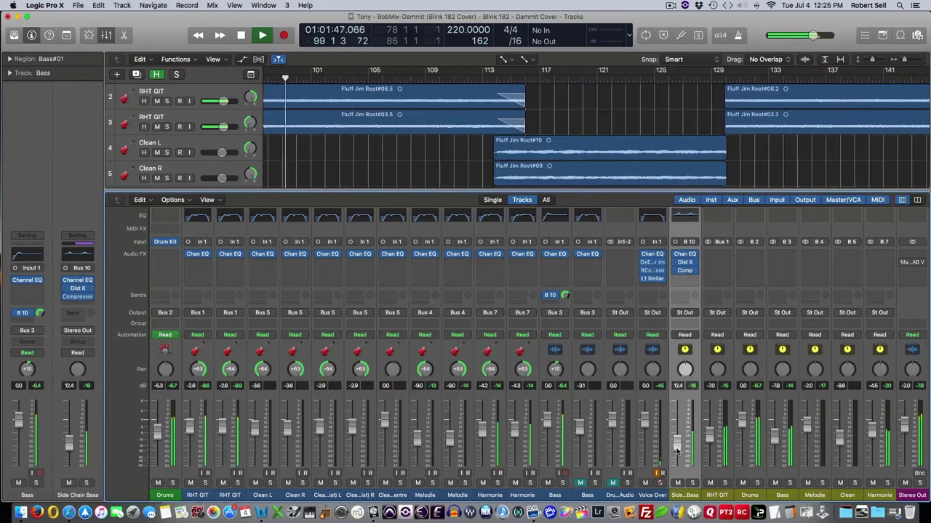
key("space")
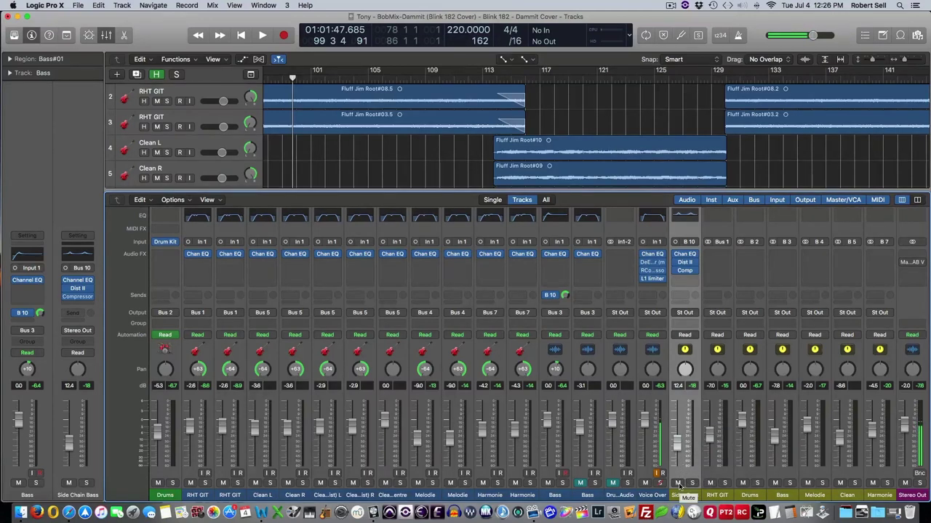
key("space")
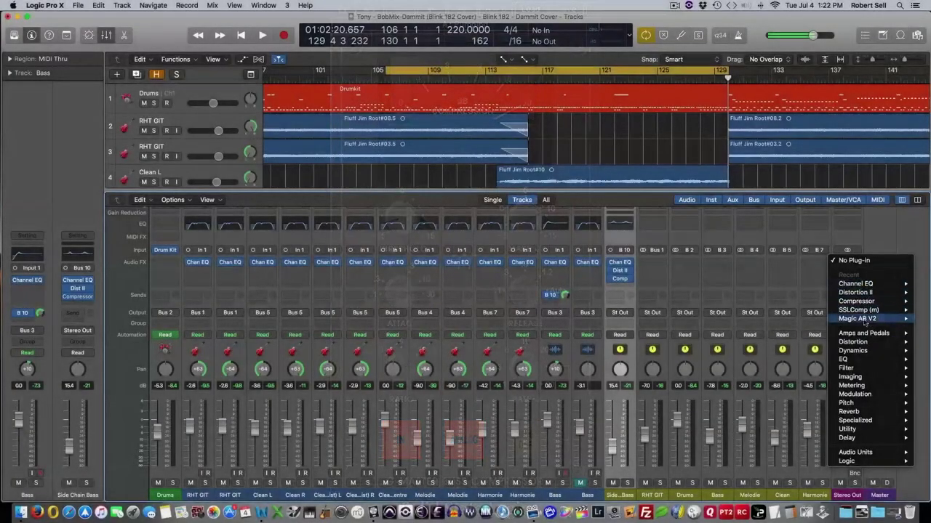
- Insert a stereo Compressor on Stereo Out and switch it to the Vintage VCA model
mouse_move(854, 351)
mouse_move(790, 363)
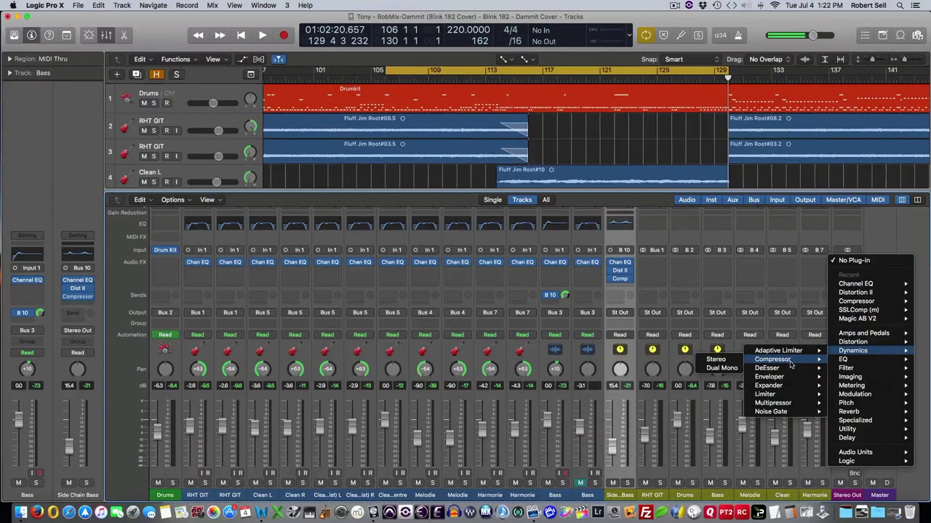
left_click(716, 359)
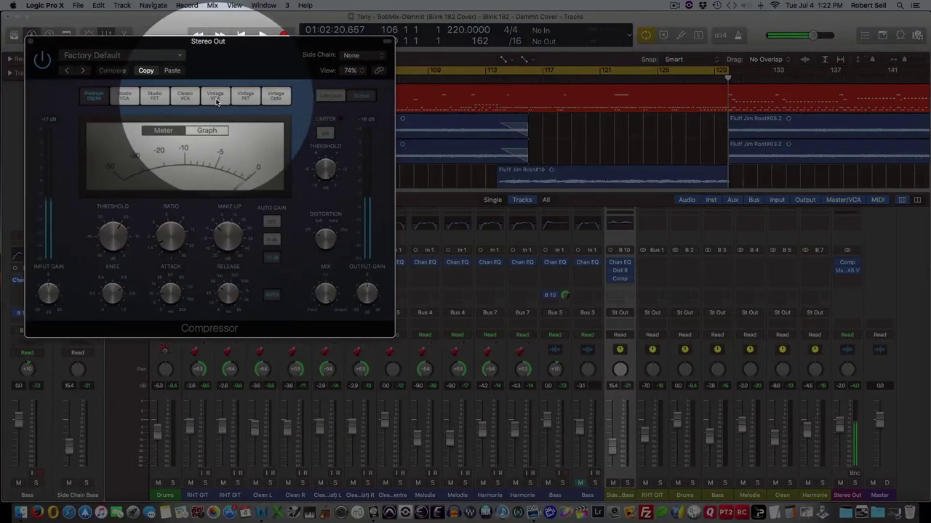
left_click(216, 102)
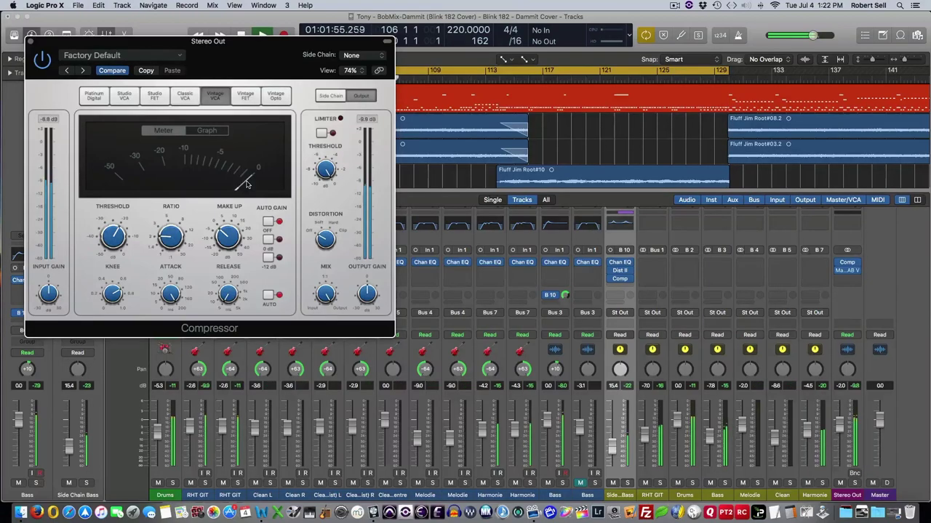
- Raise the mix bus compressor's make-up gain to about 1.5 dB
mouse_move(114, 239)
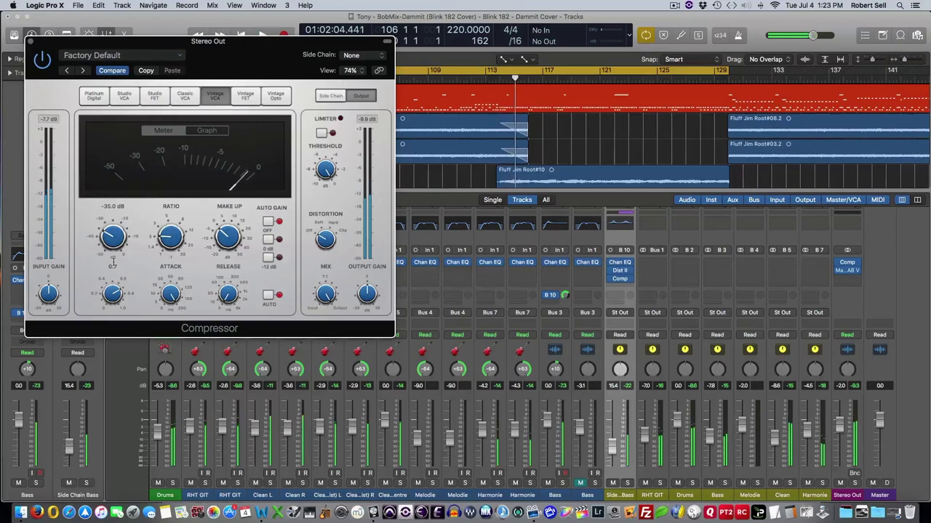
mouse_move(222, 246)
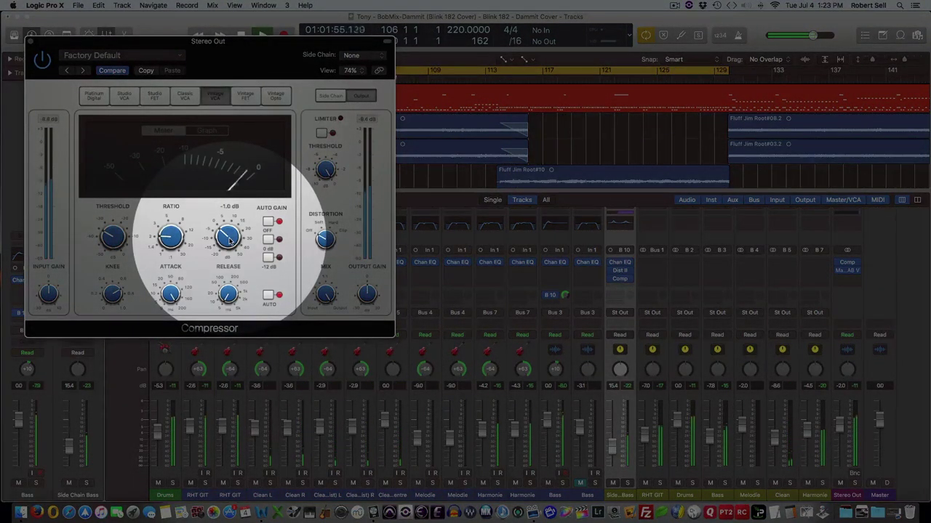
left_click_drag(229, 240, 230, 235)
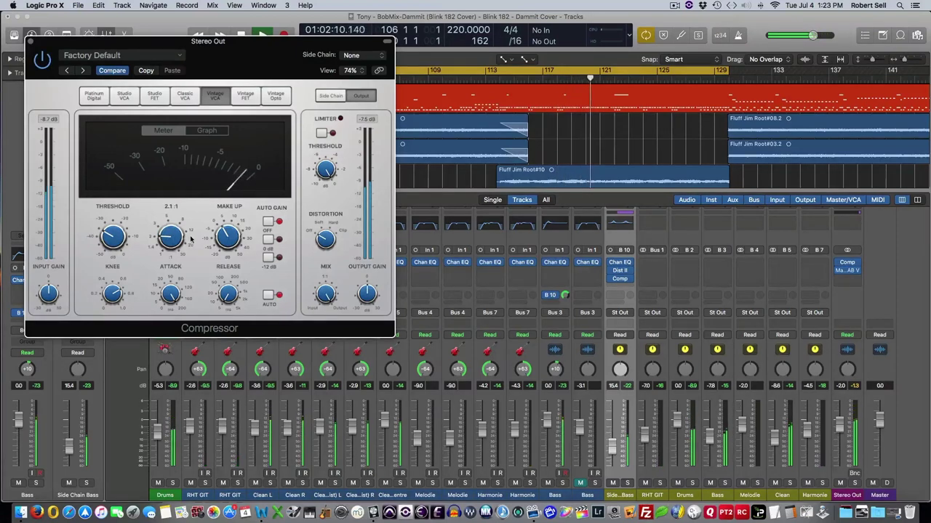
mouse_move(225, 240)
scroll(225, 240, "down", 2)
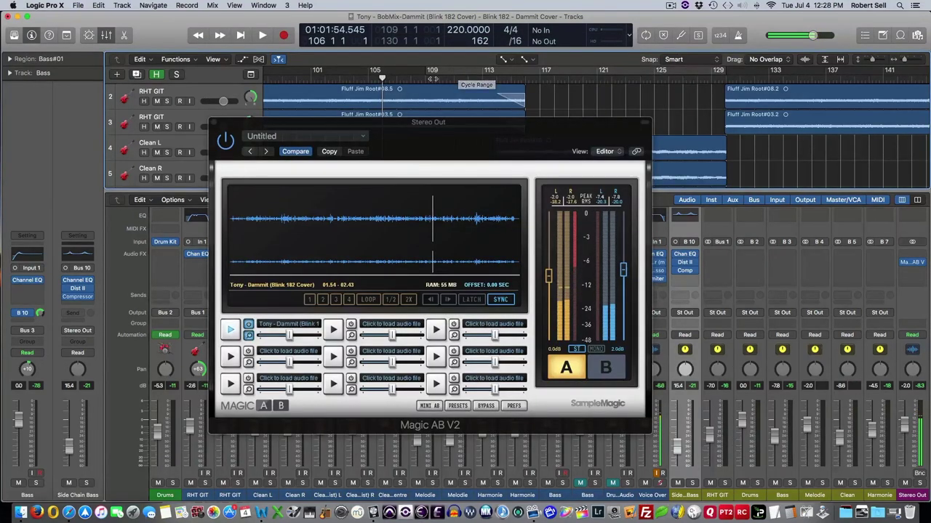
- Cycle bars 105–129 and start playback listening to the reference file (B)
left_click(431, 75)
left_click_drag(426, 75, 383, 78)
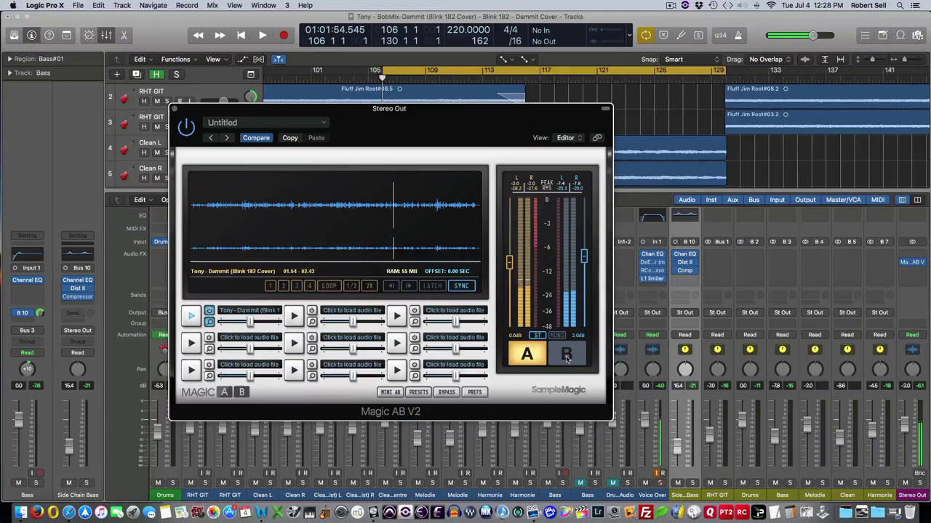
left_click(567, 355)
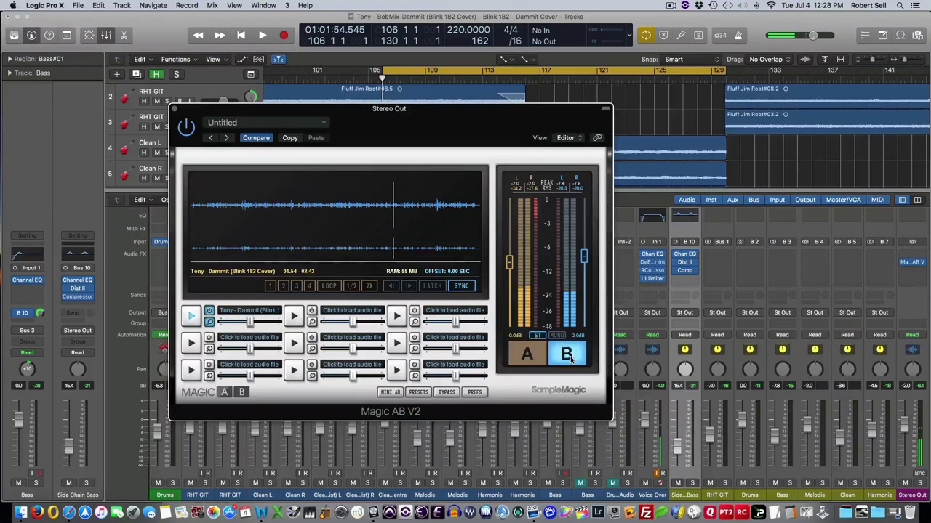
key("space")
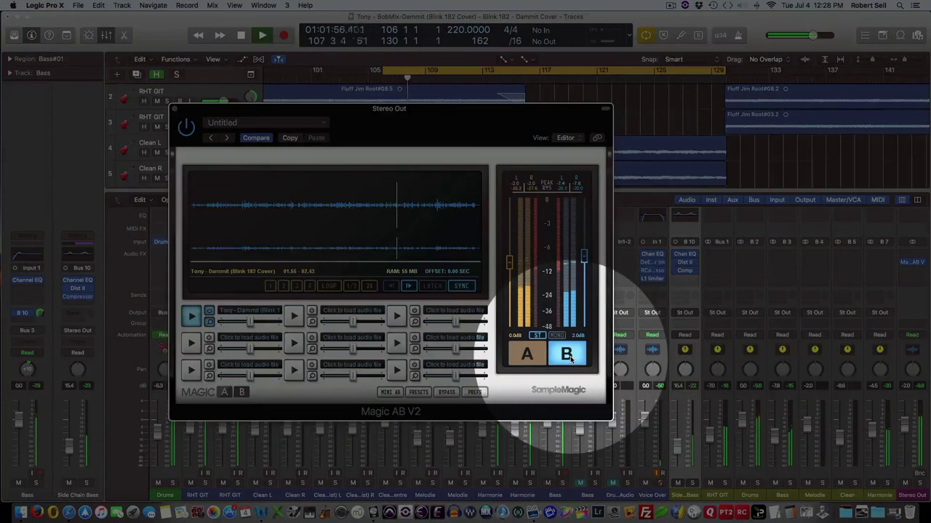
- Alternate Magic AB between the mix (A) and the reference (B), ending on the mix
left_click(528, 355)
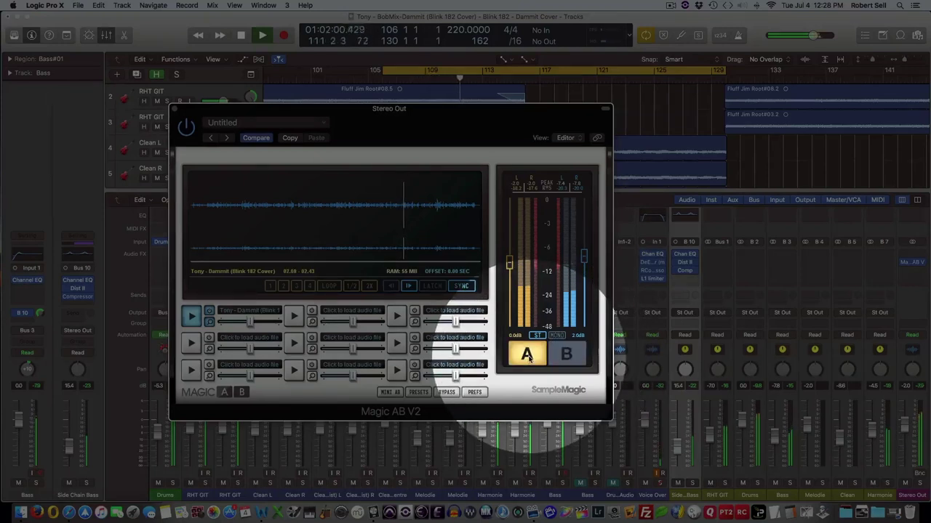
left_click(566, 354)
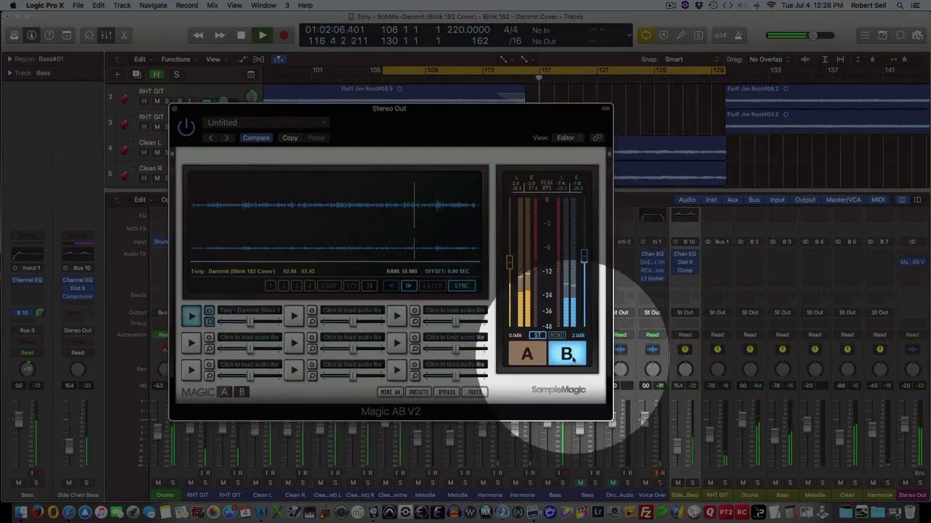
left_click(528, 354)
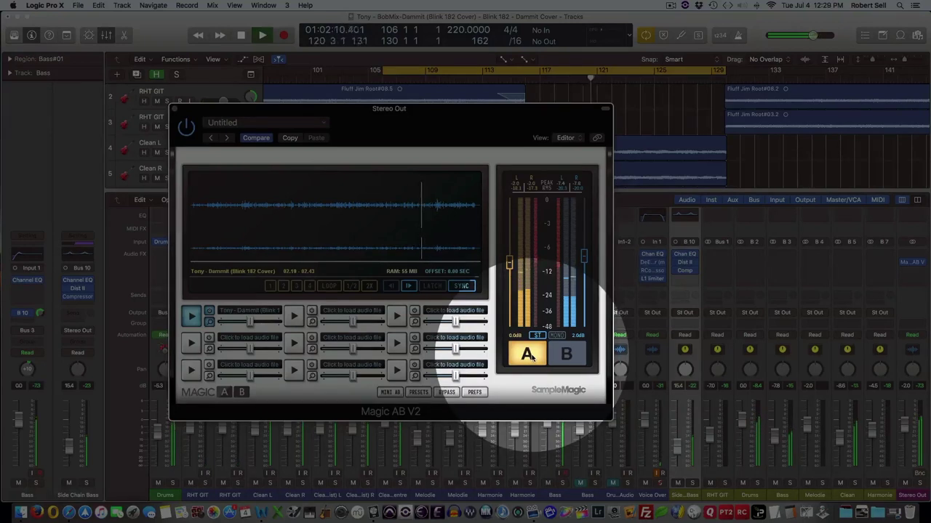
left_click(566, 355)
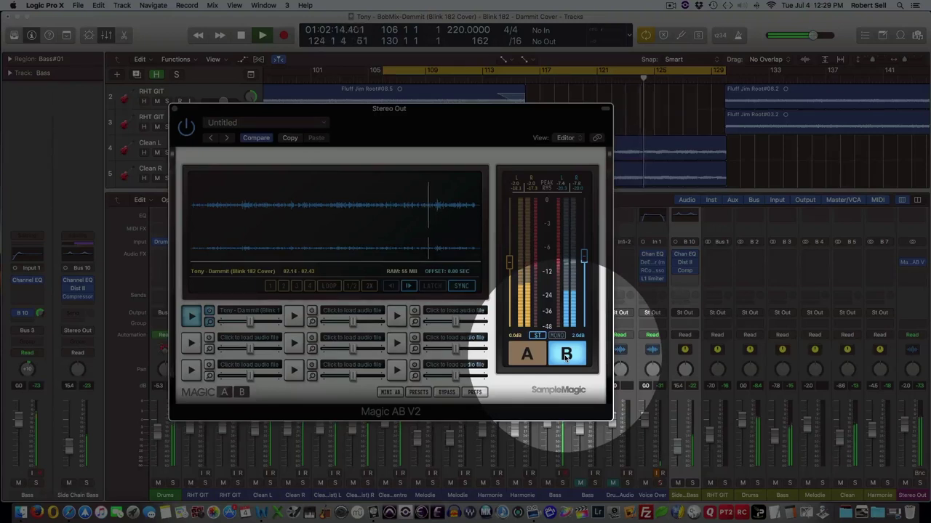
left_click(517, 356)
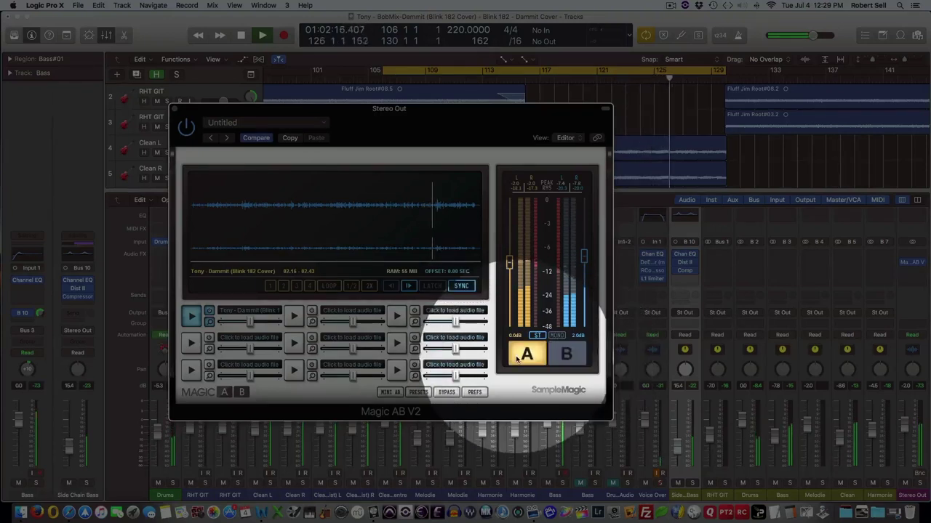